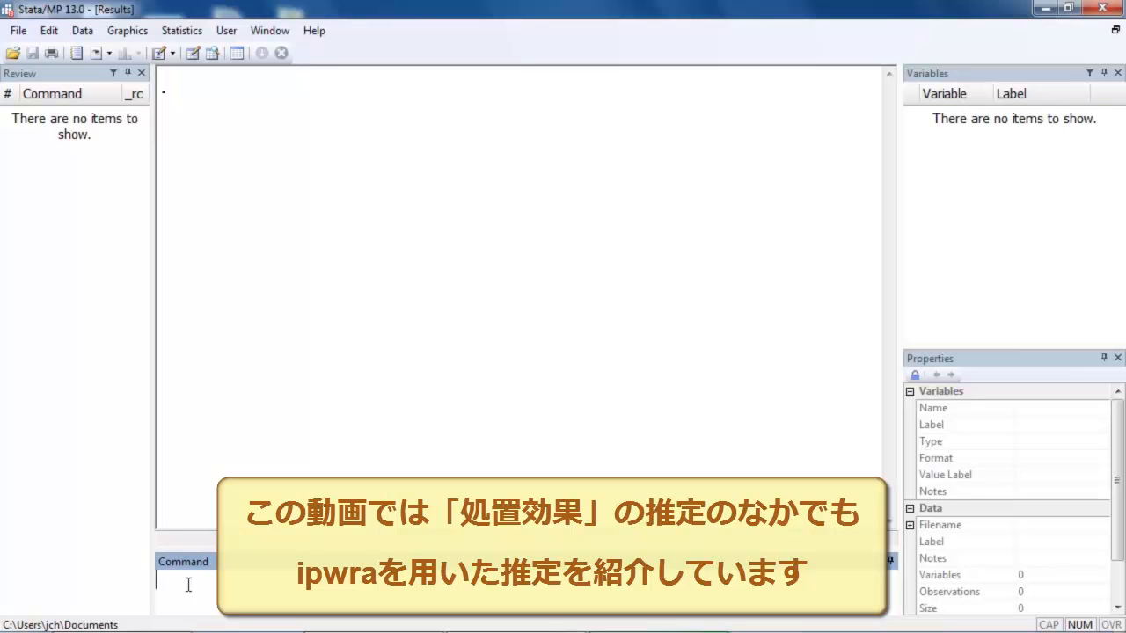
- Open the Treatment-Effects Reference Manual page among the Stata 13 manual example datasets
left_click(17, 33)
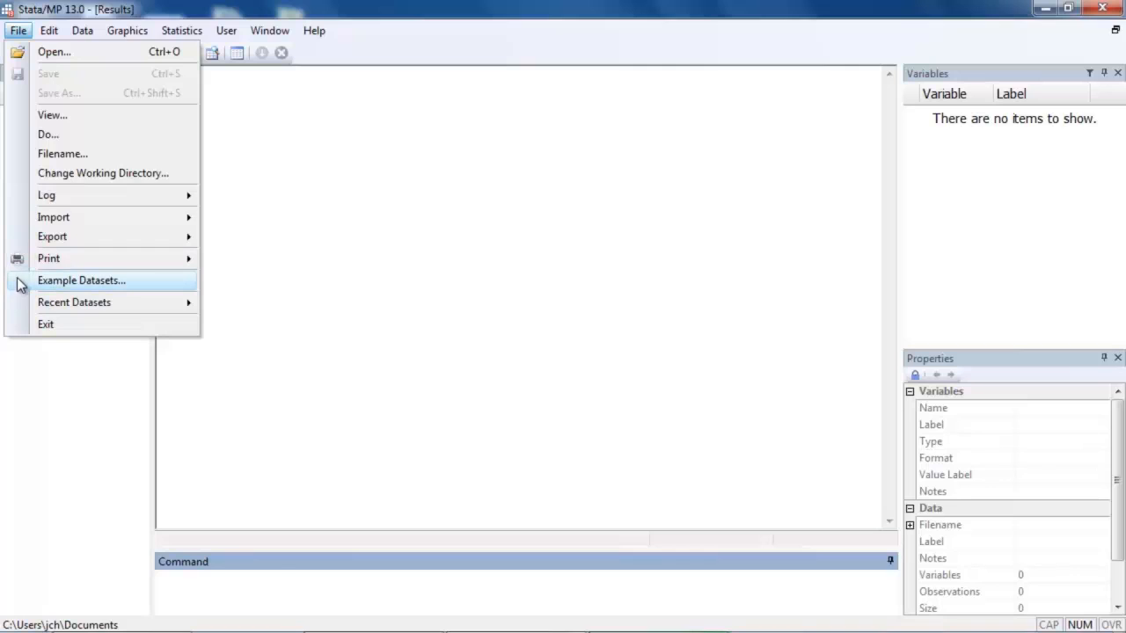
left_click(21, 282)
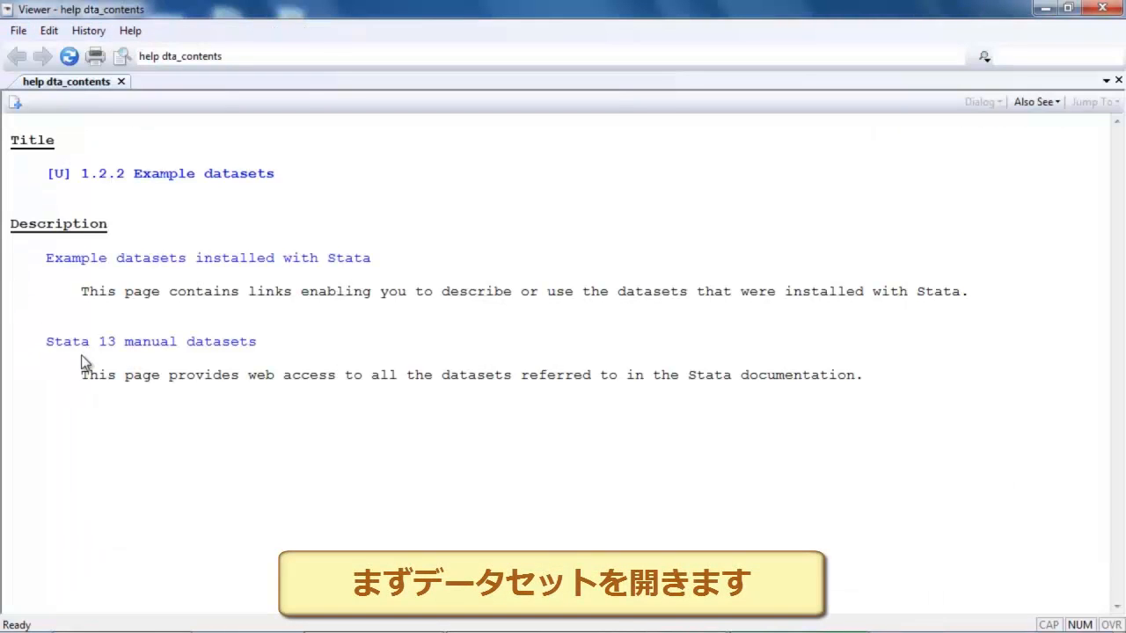
left_click(156, 348)
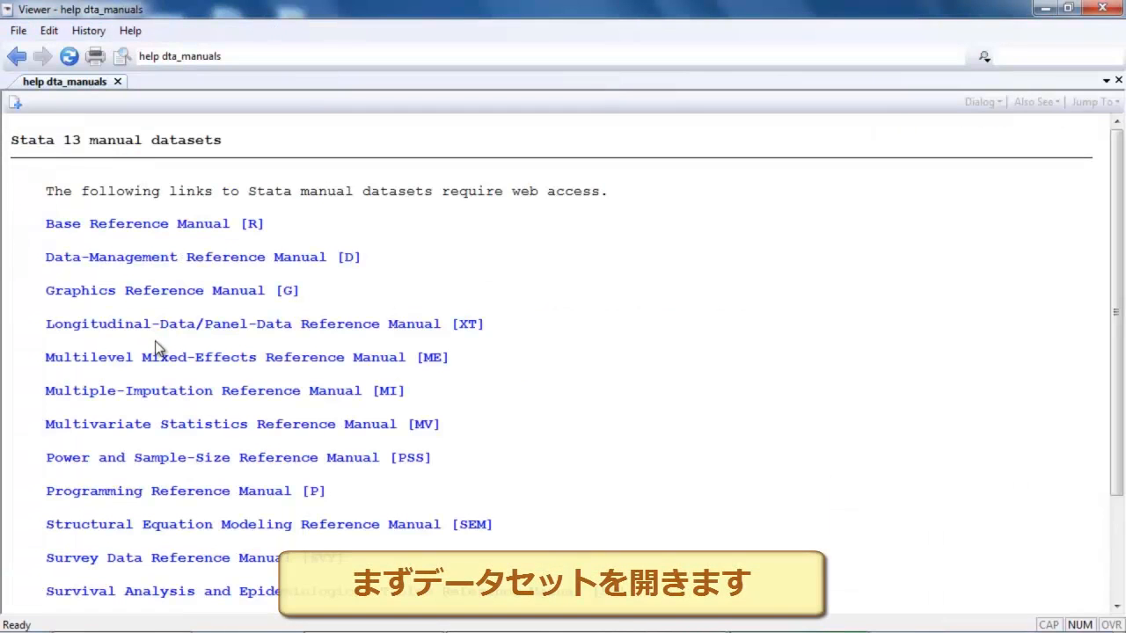
scroll(32, 394, "down", 4)
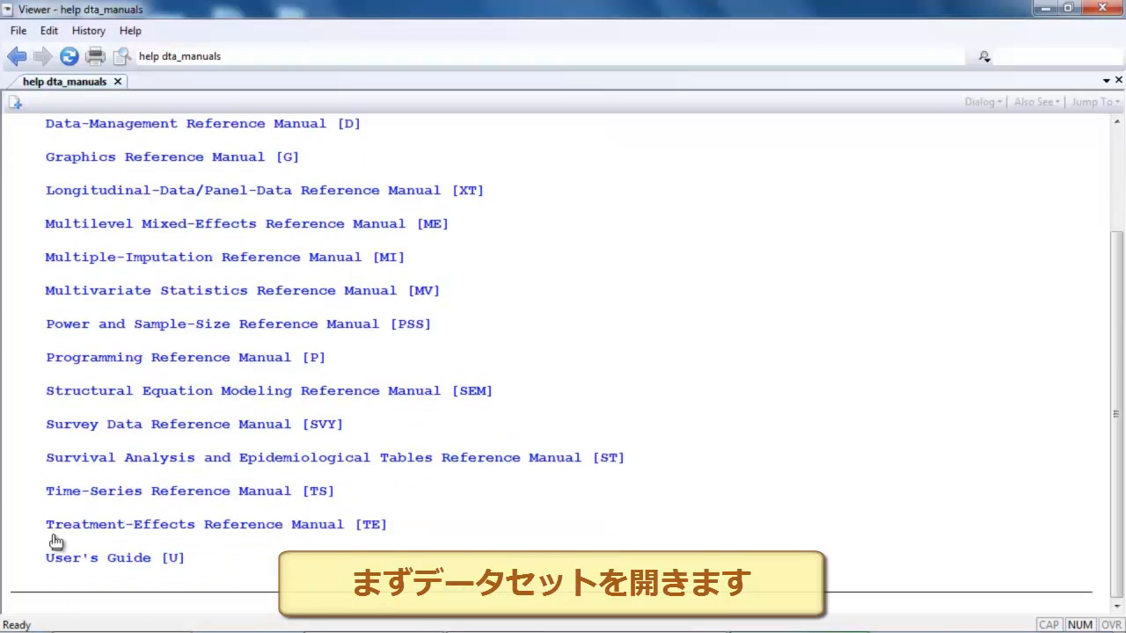
left_click(262, 528)
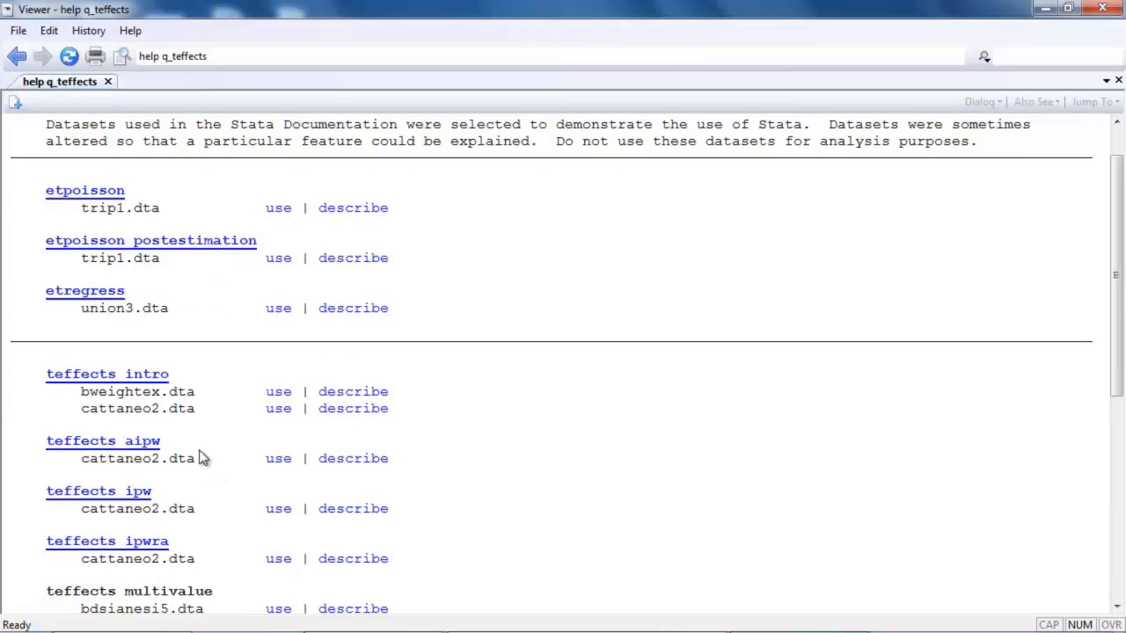
- Load the cattaneo2.dta dataset listed under teffects ipwra and close the help viewer
scroll(200, 458, "down", 2)
left_click_drag(99, 469, 207, 468)
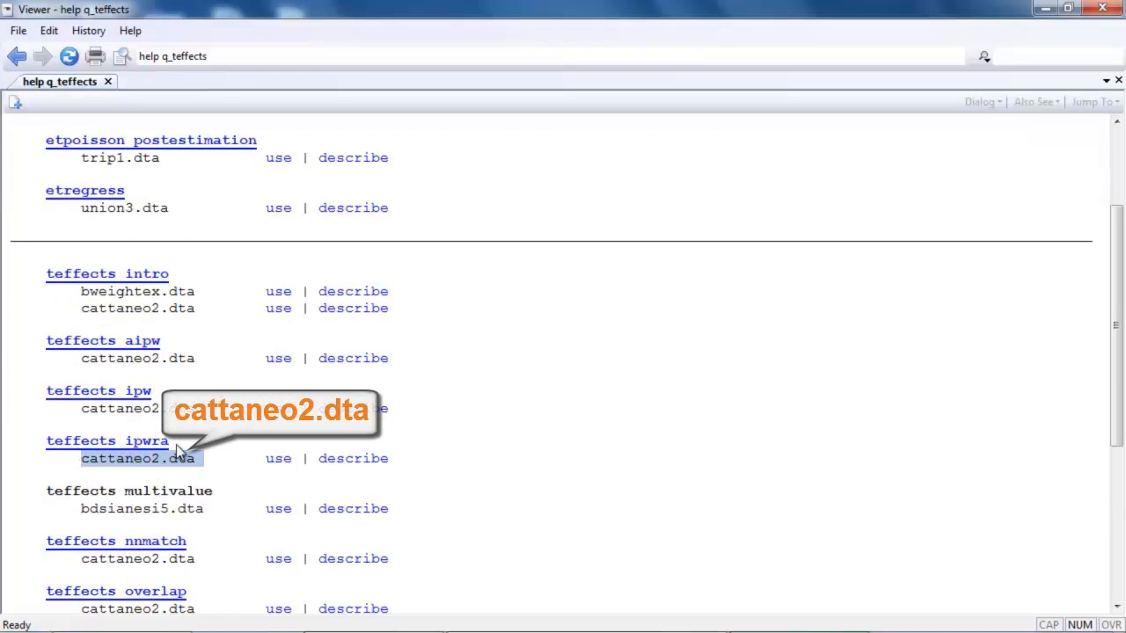
left_click(281, 463)
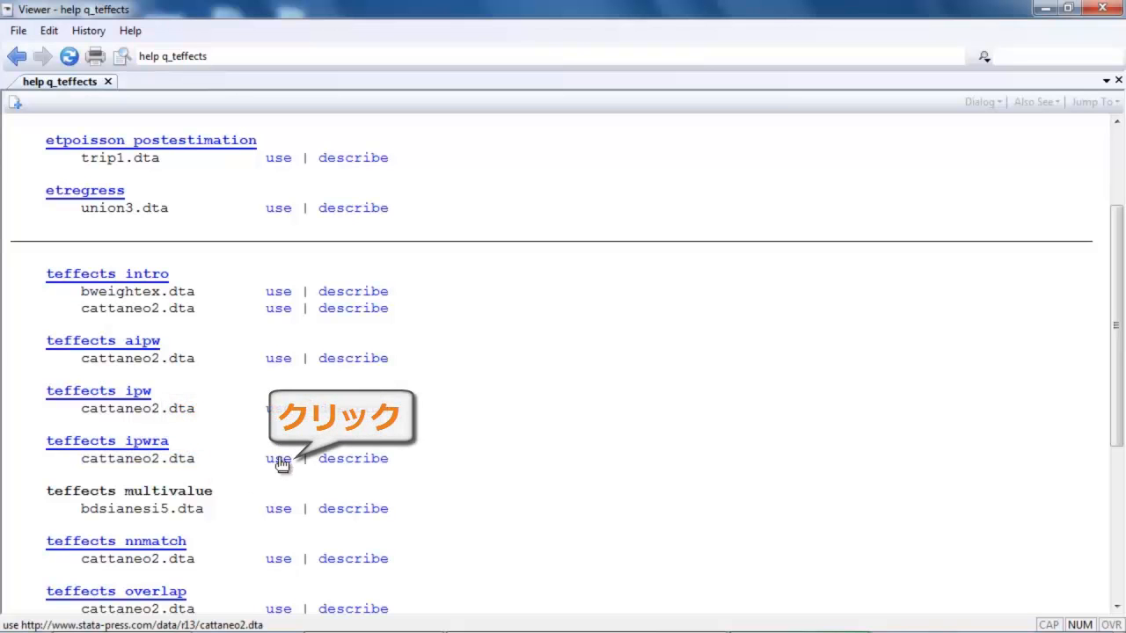
left_click(1110, 9)
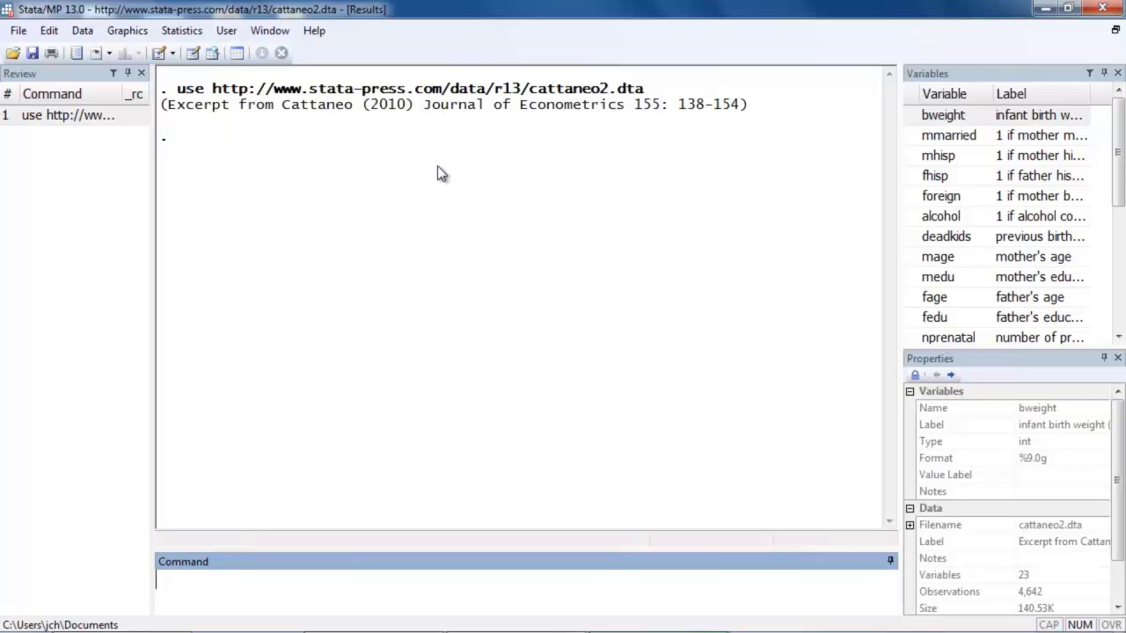
- Start a doubly robust treatment-effects estimation with regression adjustment and IPW, keeping inverse-probability-weighted regression adjustment as the estimator
left_click(167, 31)
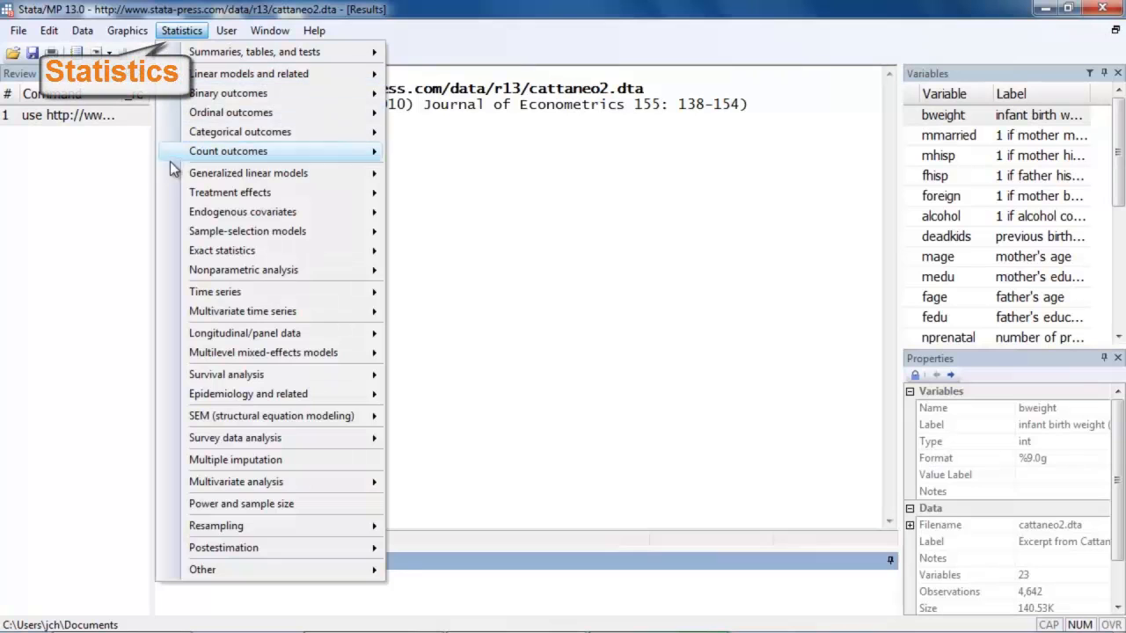
mouse_move(170, 193)
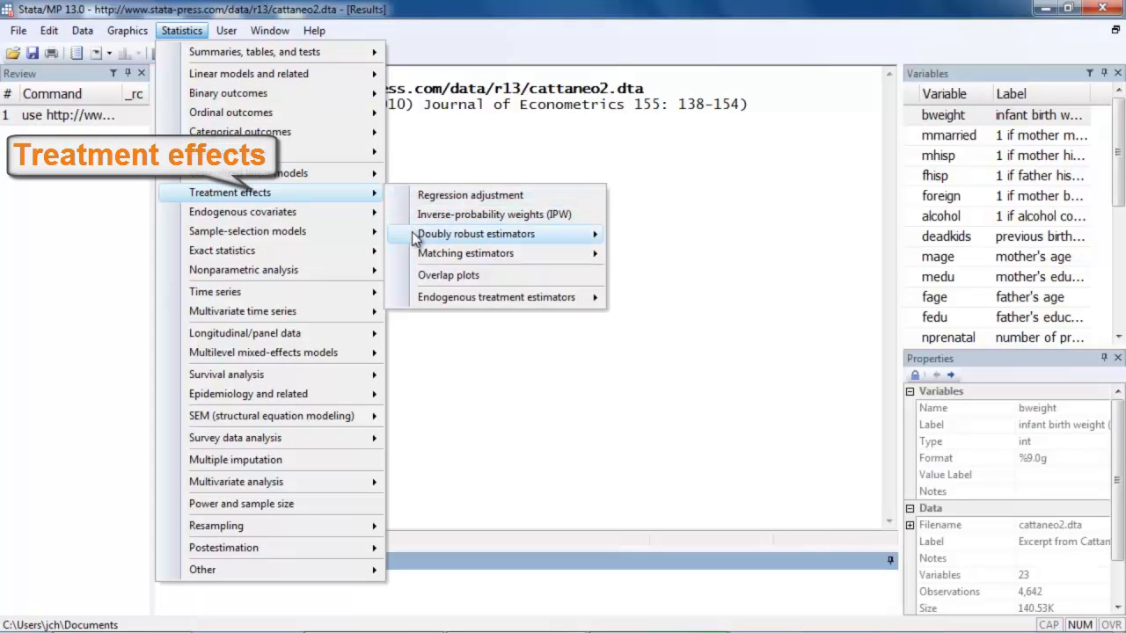
mouse_move(415, 237)
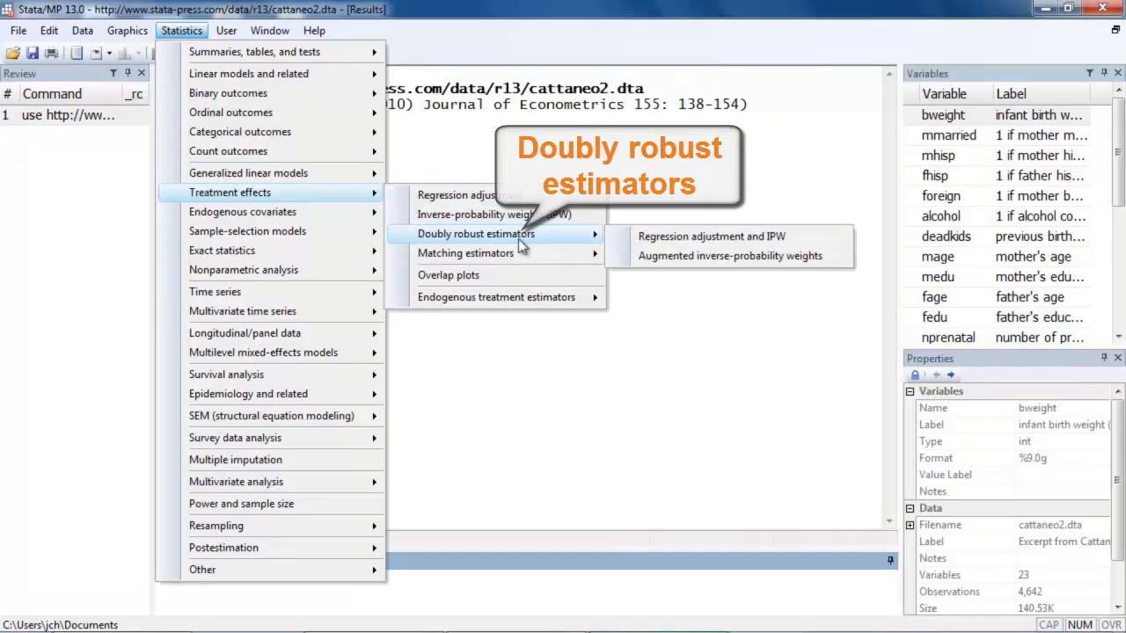
left_click(620, 235)
left_click_drag(563, 52, 499, 31)
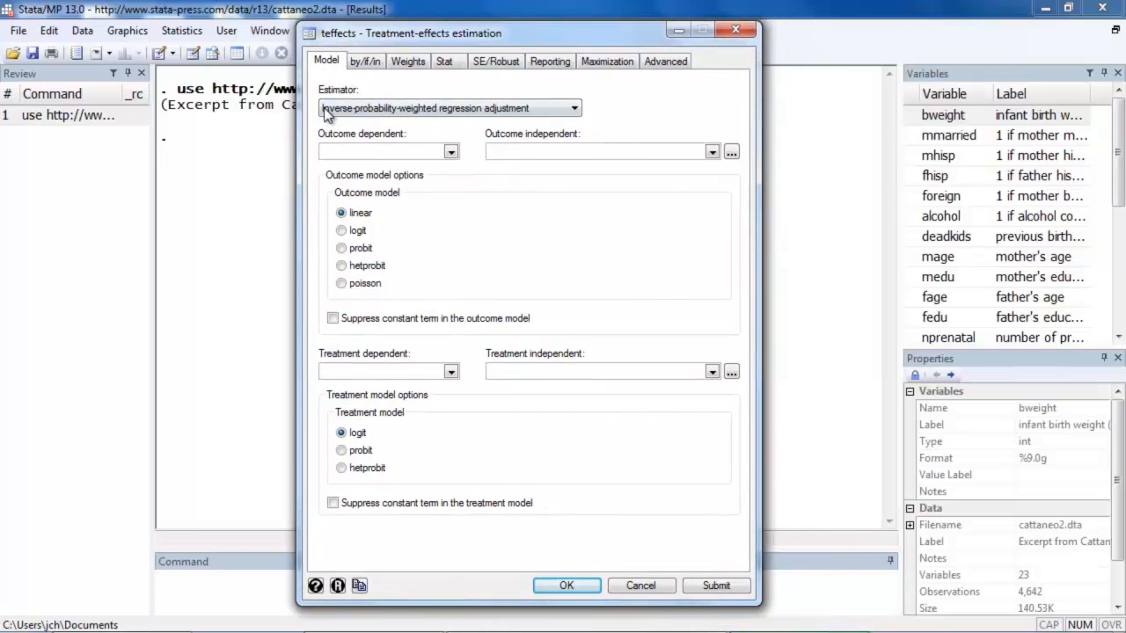
left_click(576, 108)
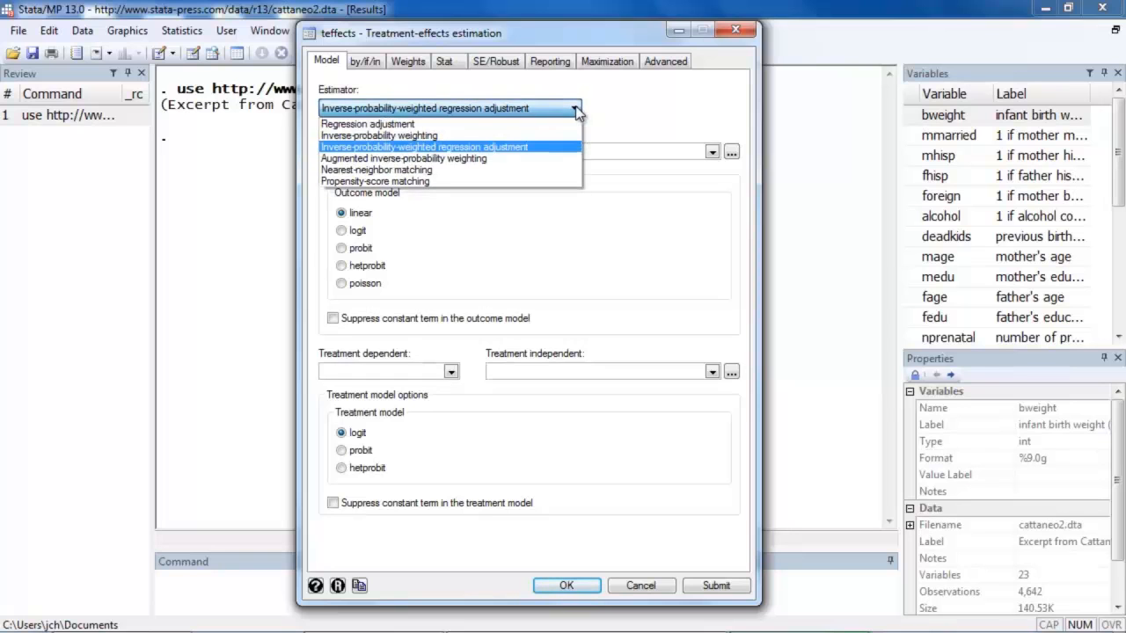
left_click(575, 105)
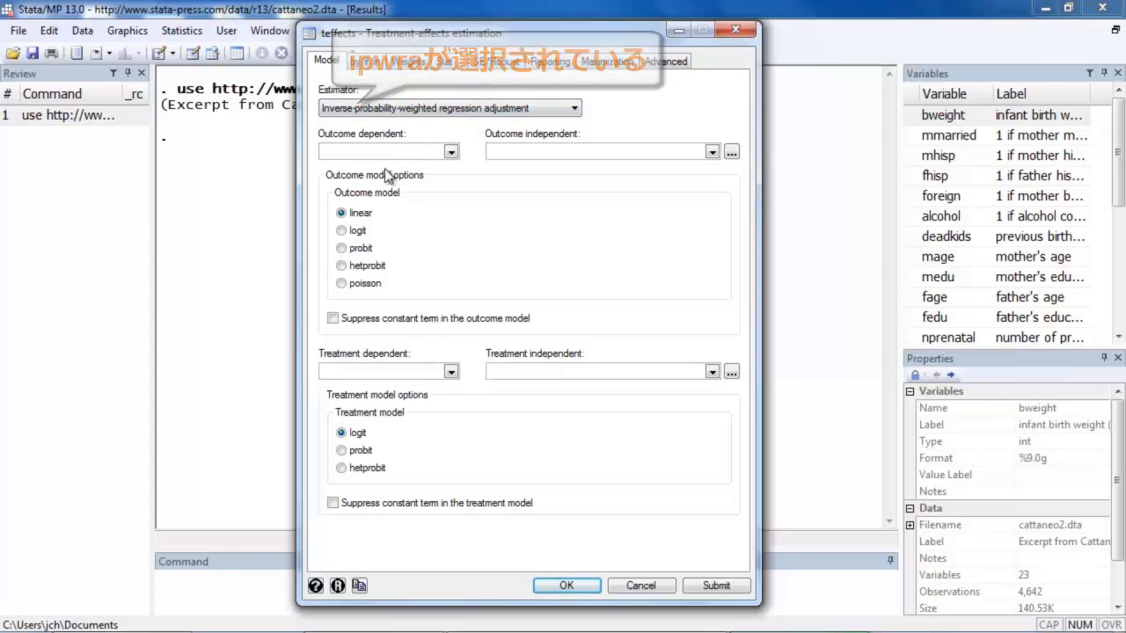
- Specify the outcome model with bweight as dependent variable and mmarried, mage, fbaby and prenatal1 as independent variables
left_click(450, 153)
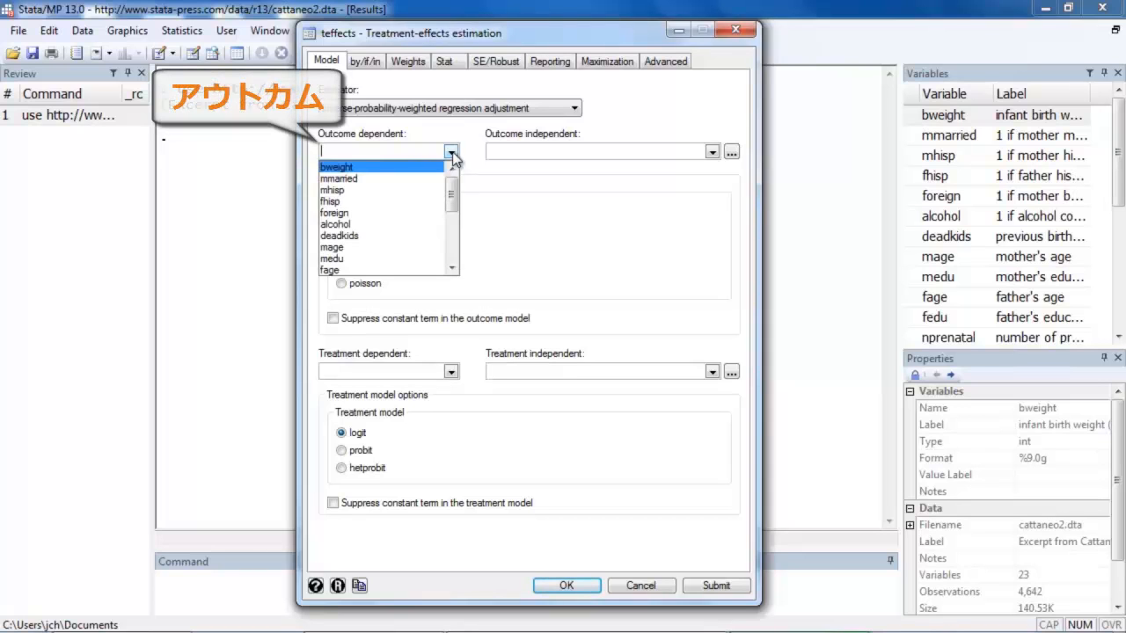
left_click(431, 168)
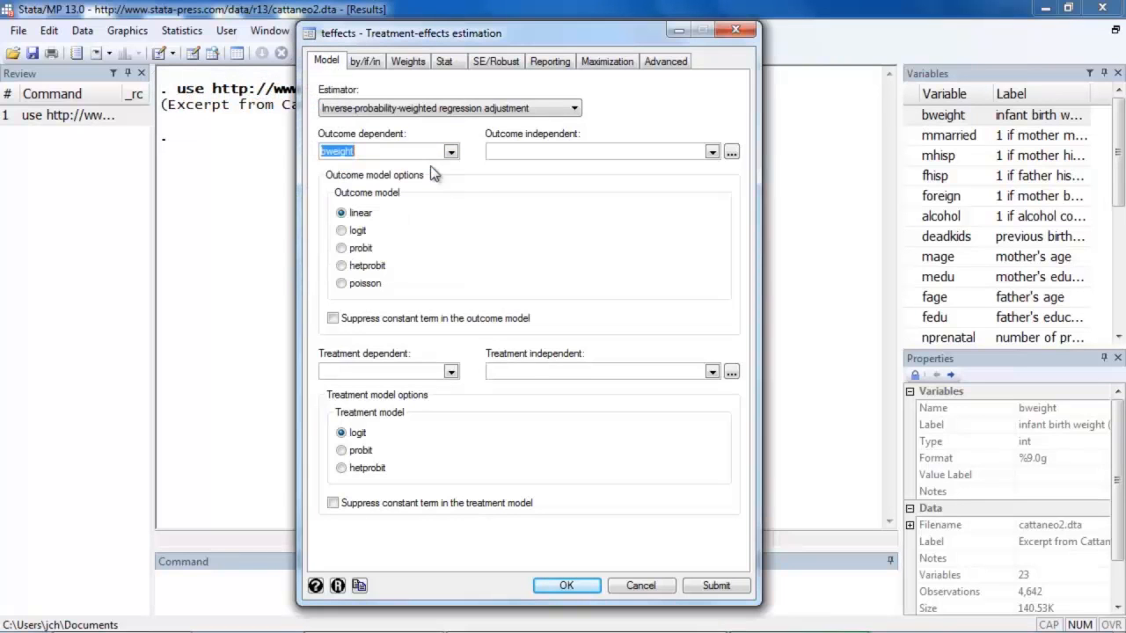
left_click(508, 150)
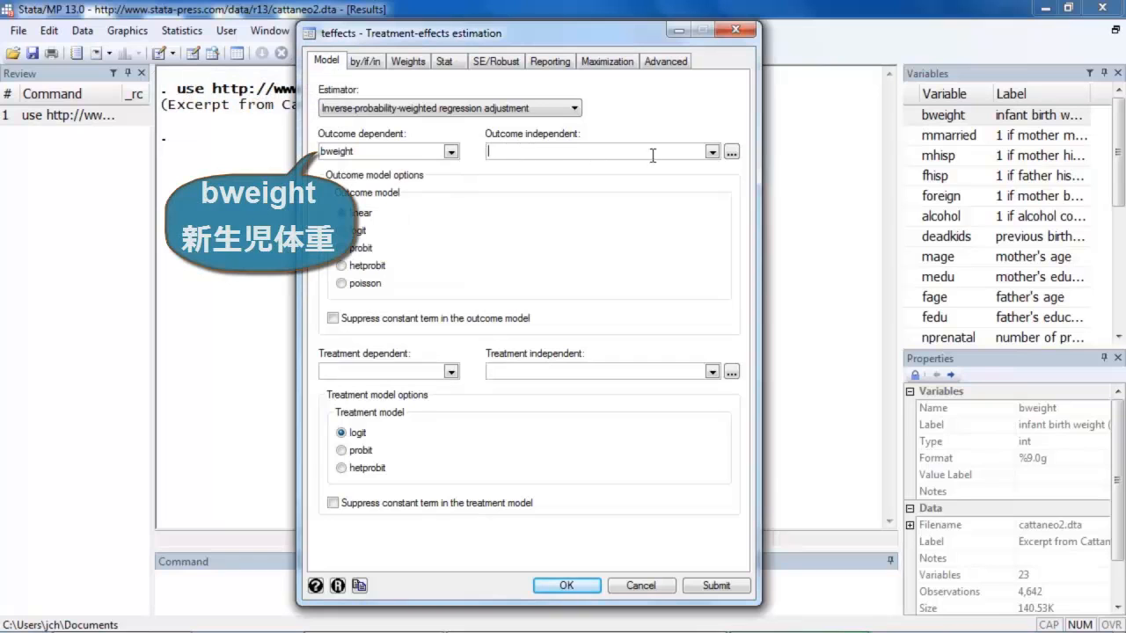
left_click(711, 153)
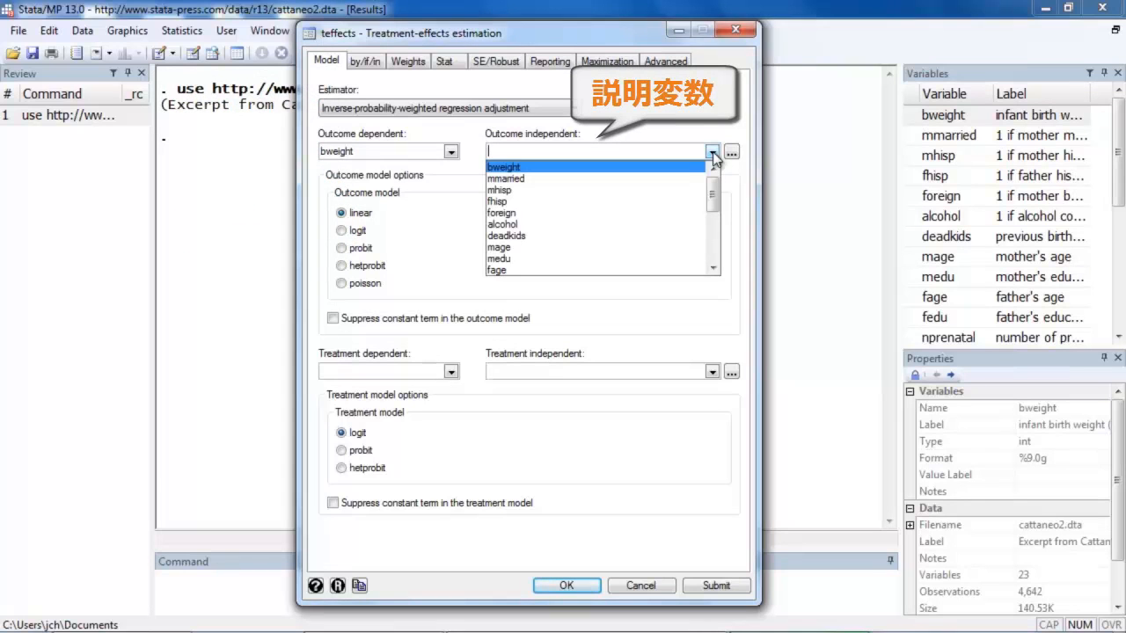
left_click(651, 179)
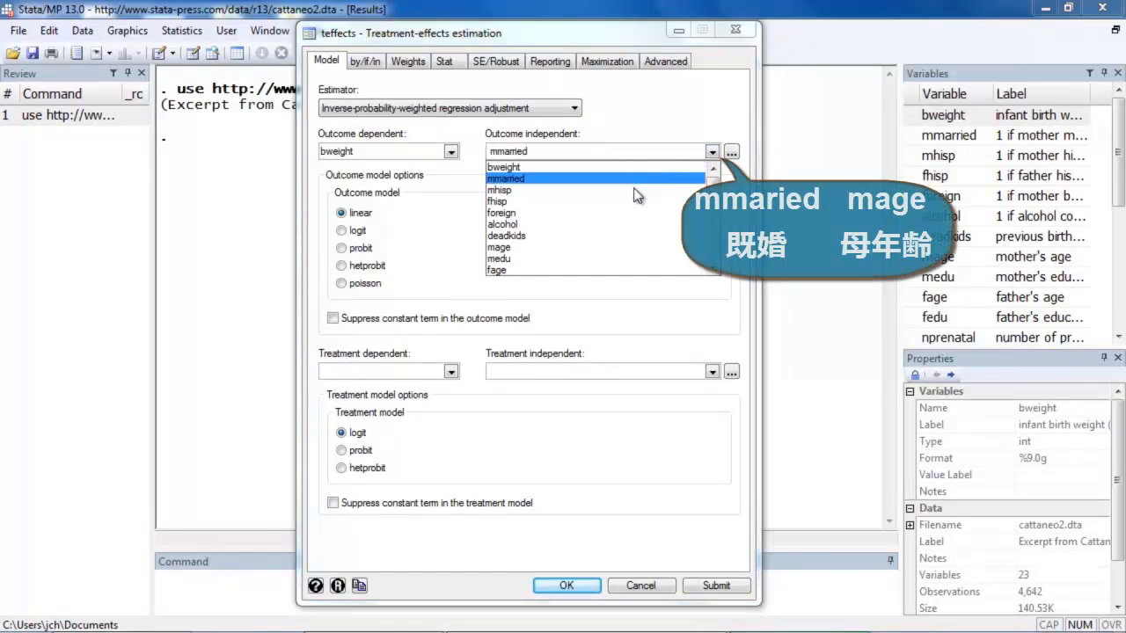
left_click(604, 250)
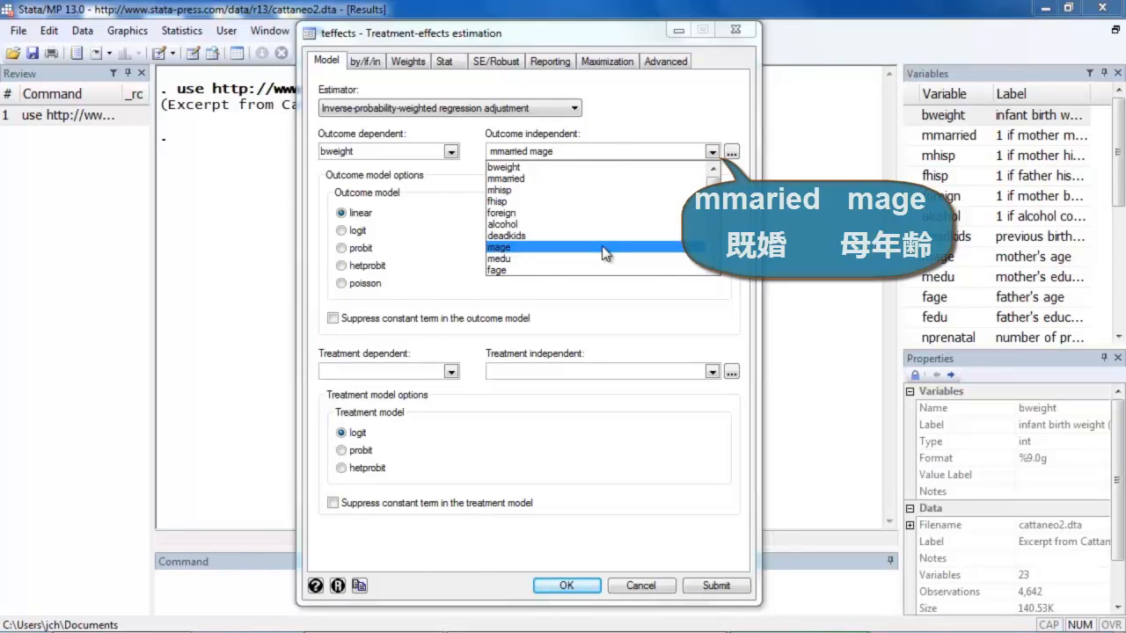
left_click_drag(713, 191, 714, 249)
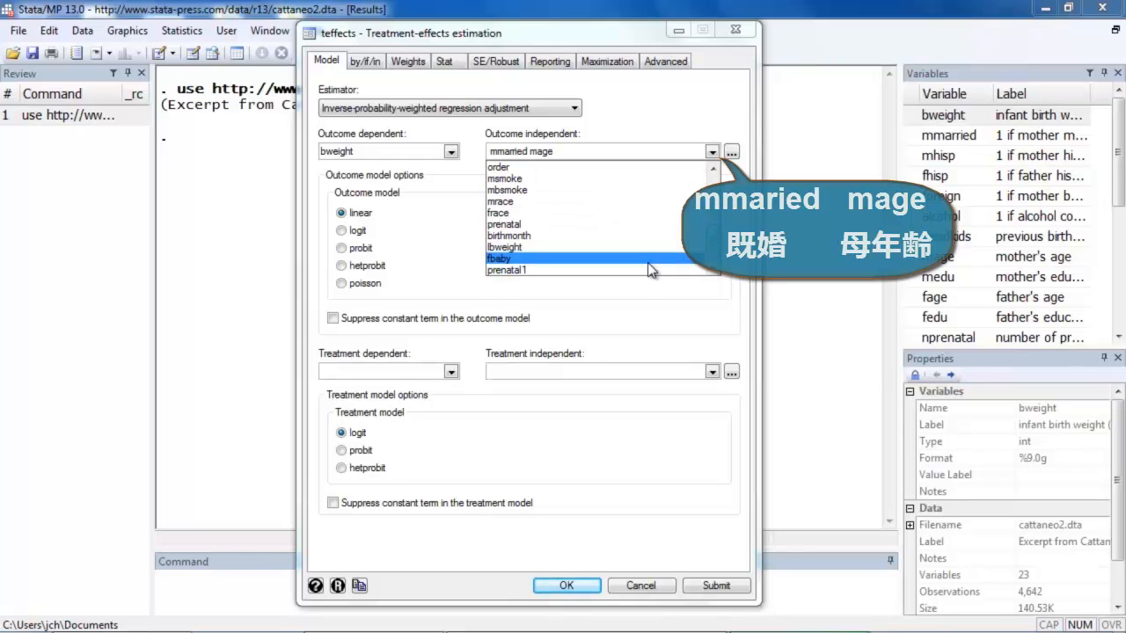
left_click(647, 263)
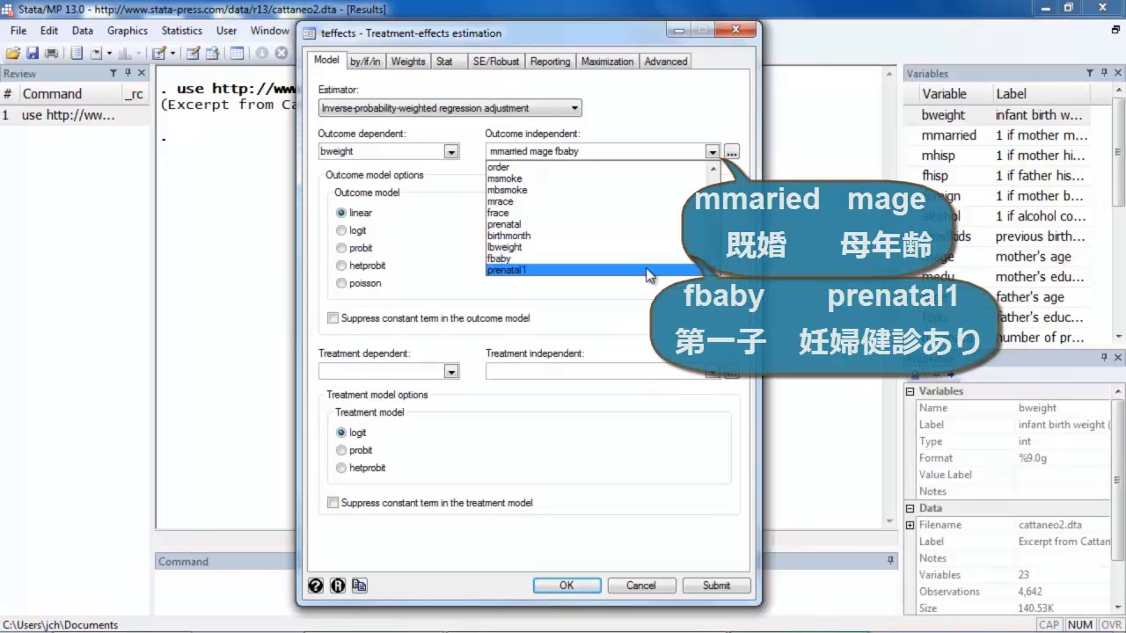
left_click(644, 271)
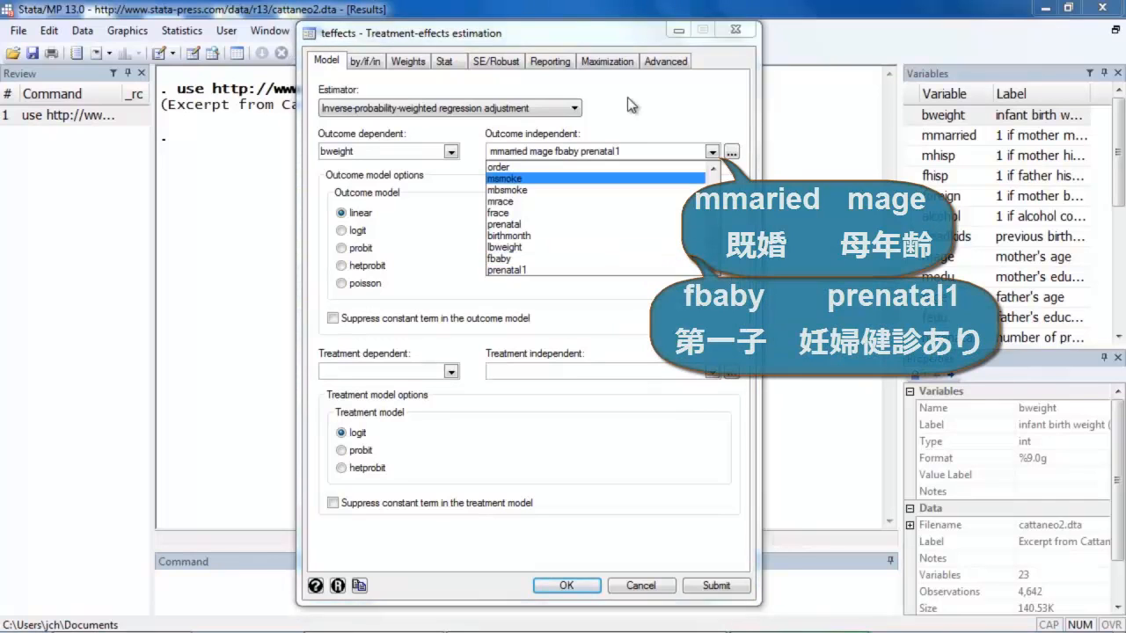
left_click(629, 120)
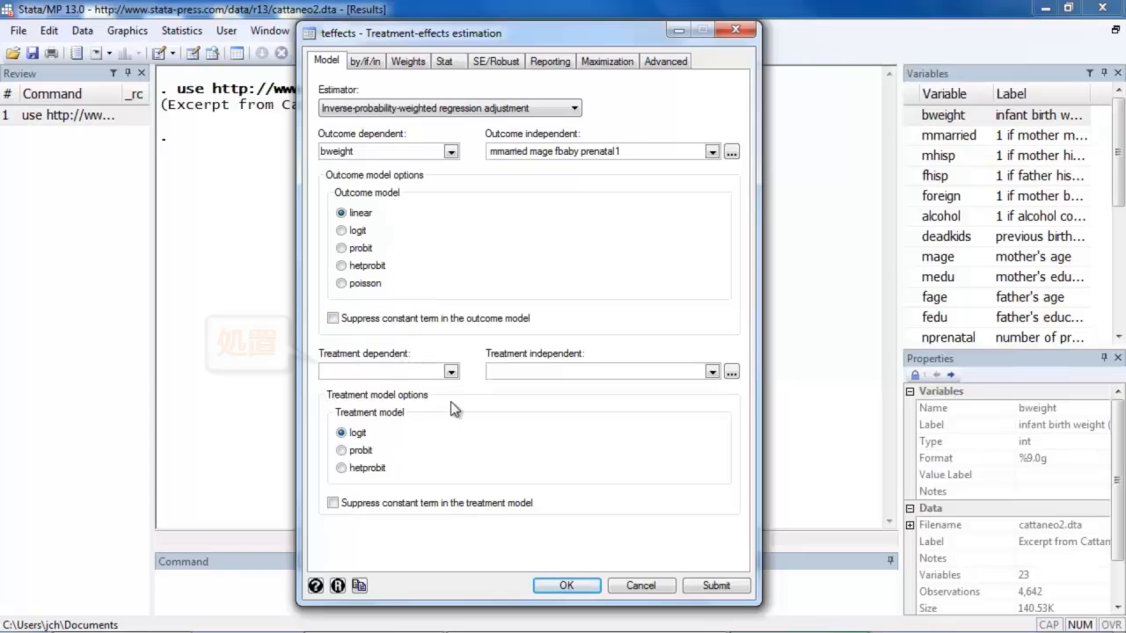
- Specify the treatment model with mbsmoke as dependent variable and mmarried, mage, medu and fbaby as independent variables
left_click(451, 376)
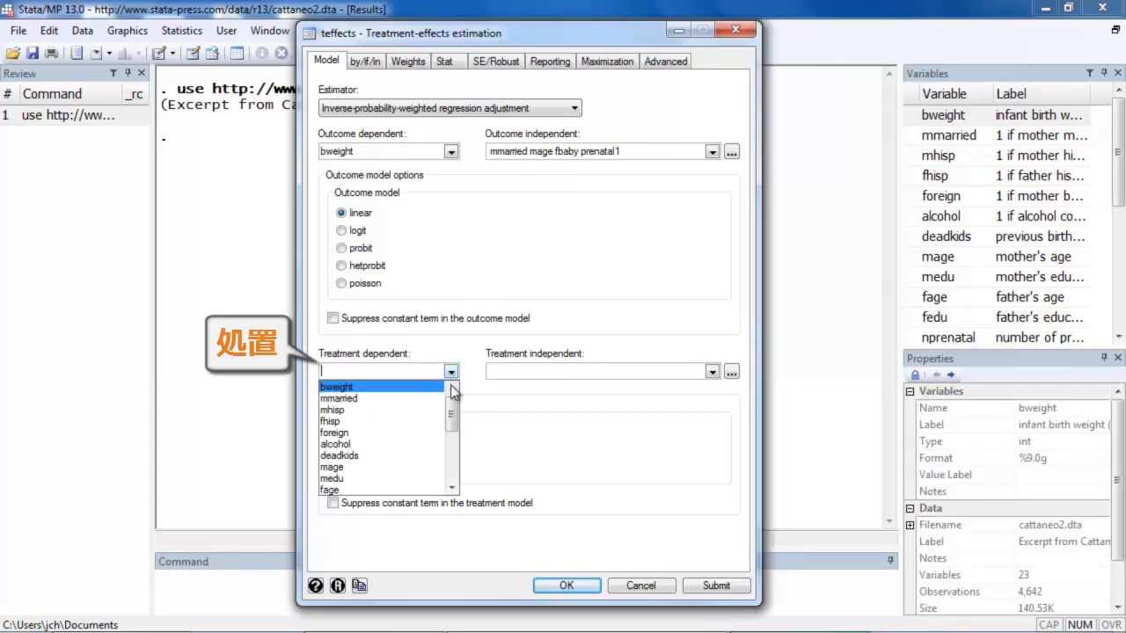
left_click_drag(452, 407, 452, 446)
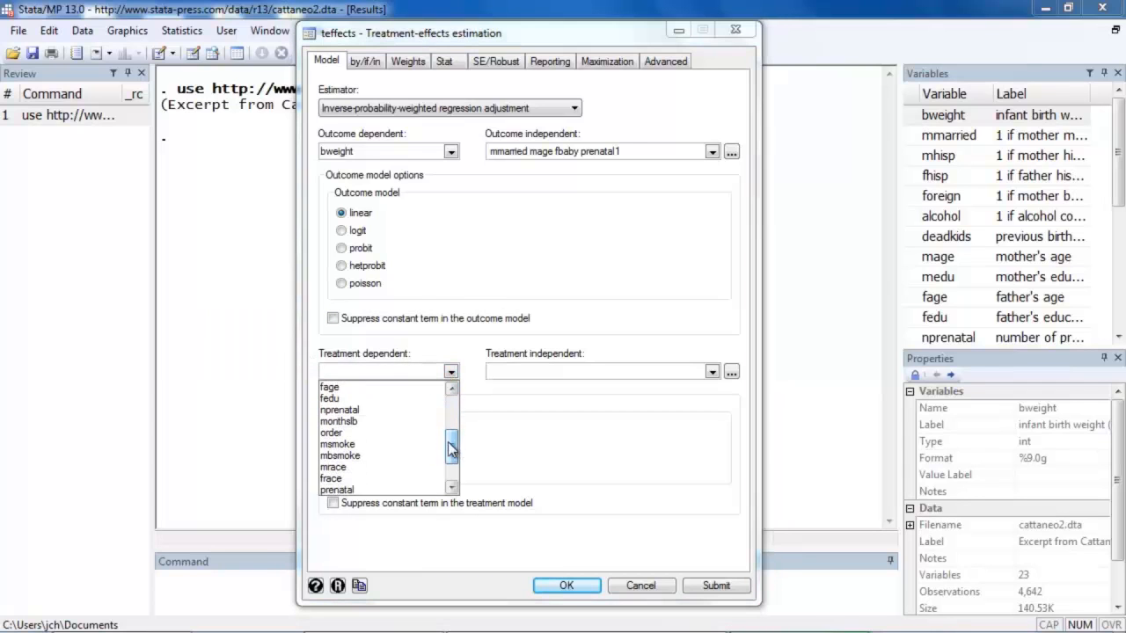
left_click(428, 456)
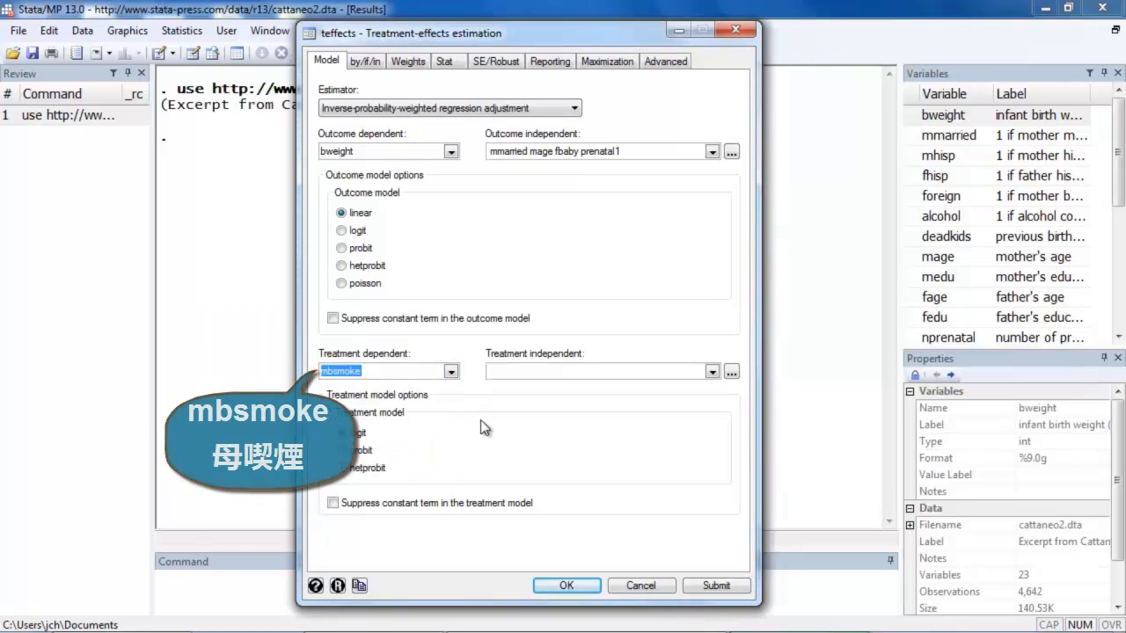
left_click(711, 372)
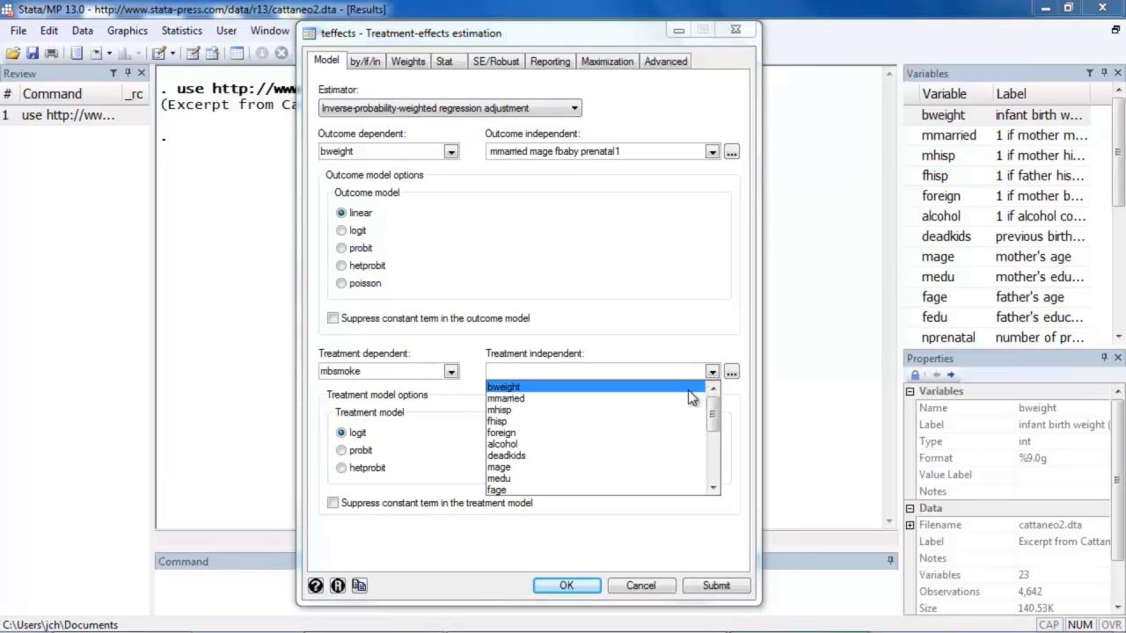
left_click(669, 403)
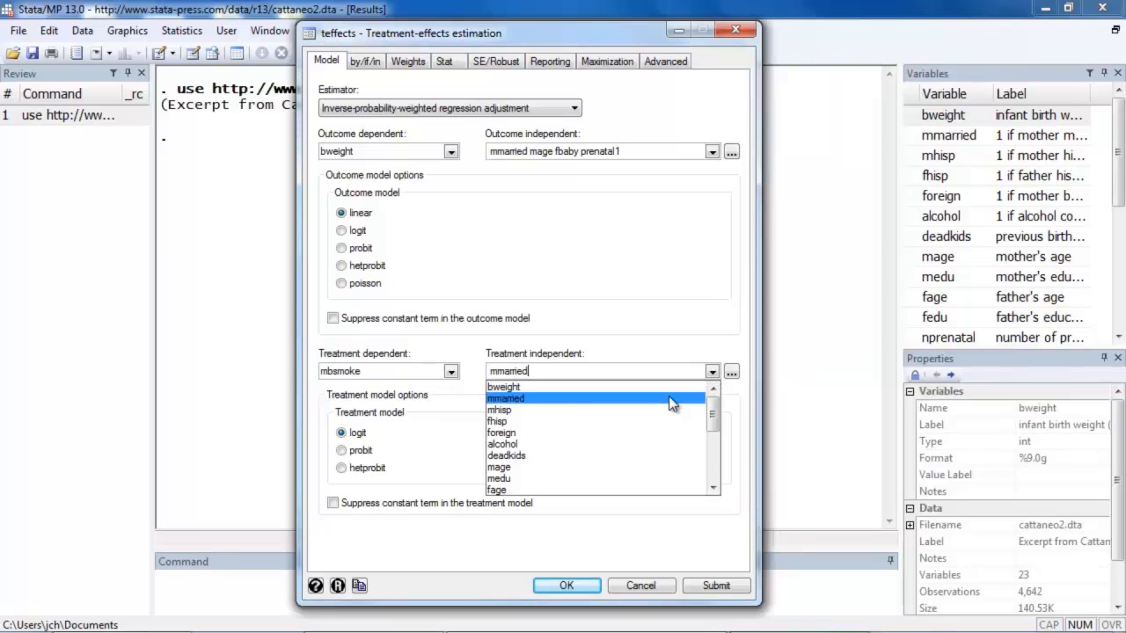
left_click(618, 465)
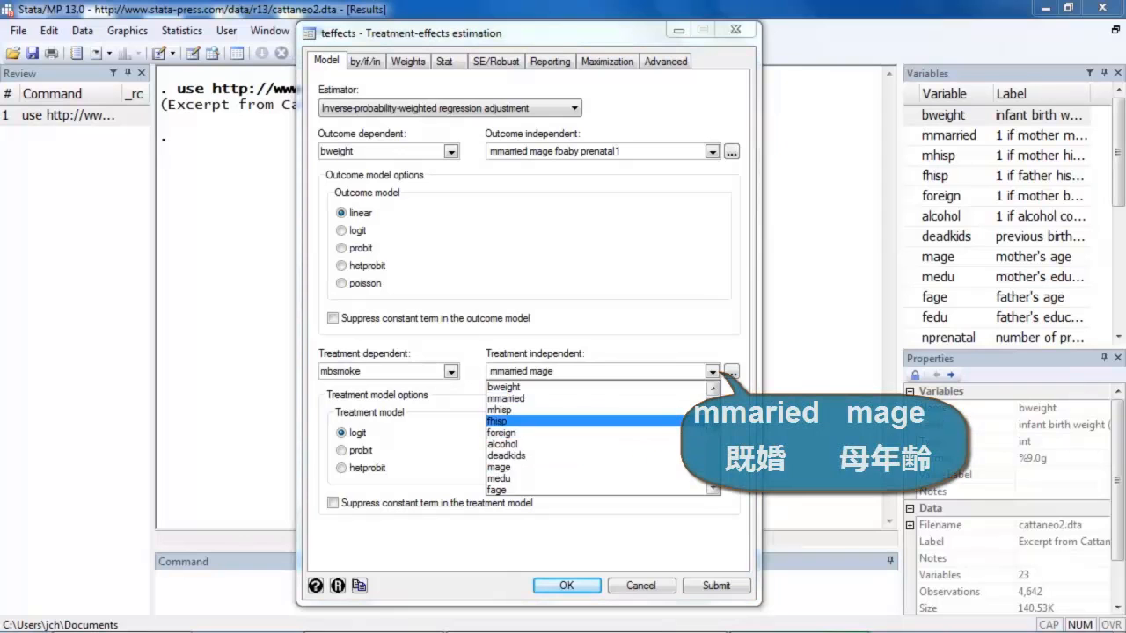
left_click(499, 456)
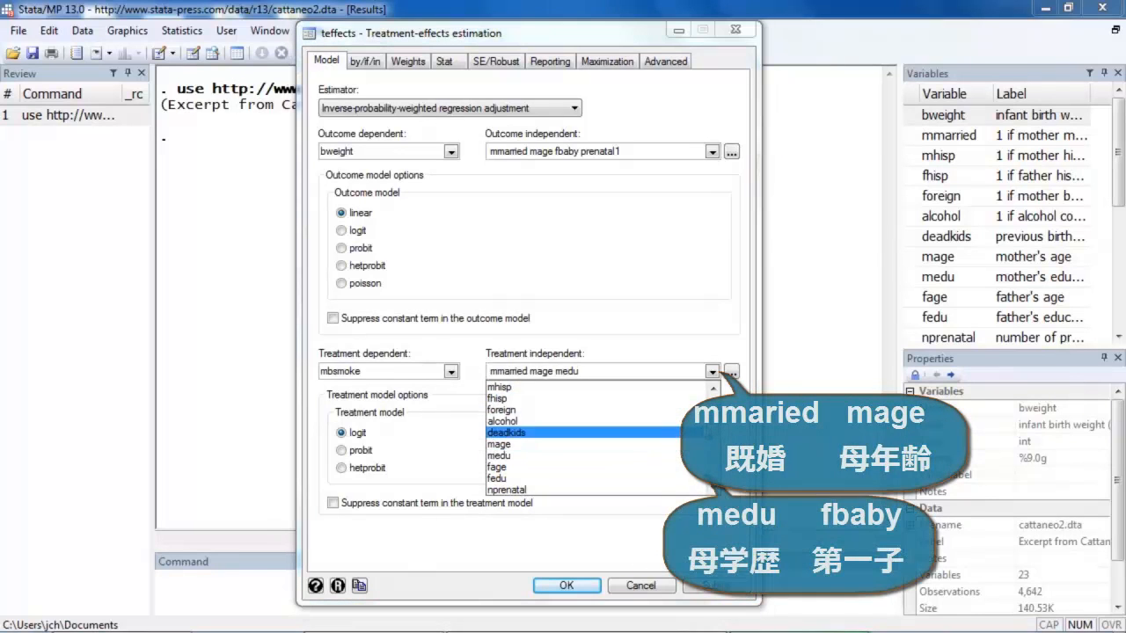
left_click_drag(713, 420, 714, 465)
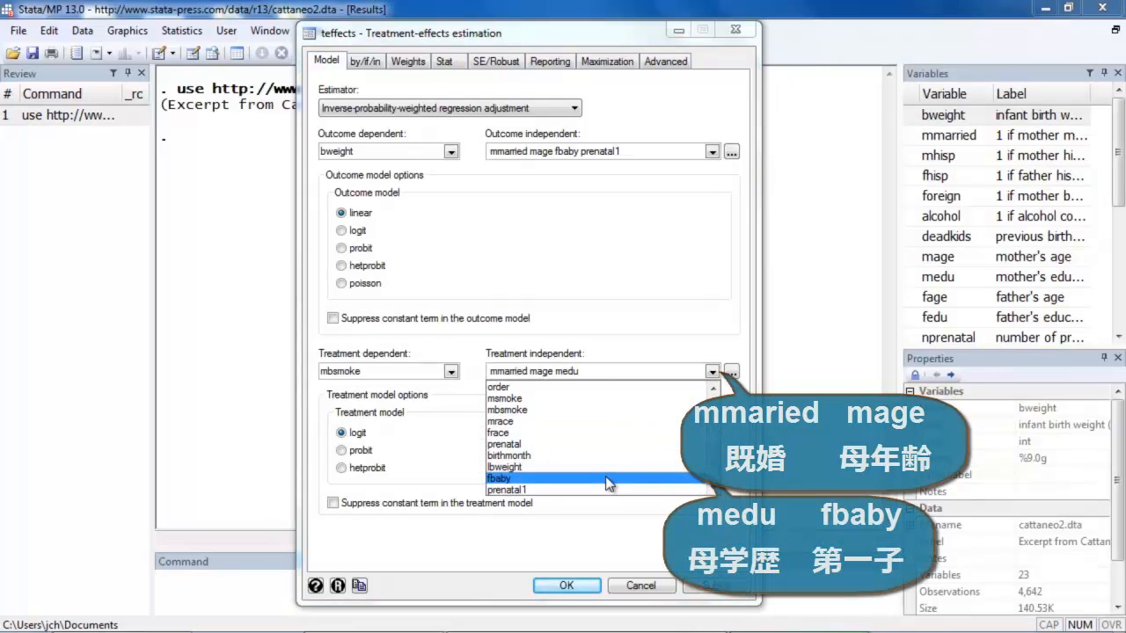
left_click(499, 478)
left_click(592, 290)
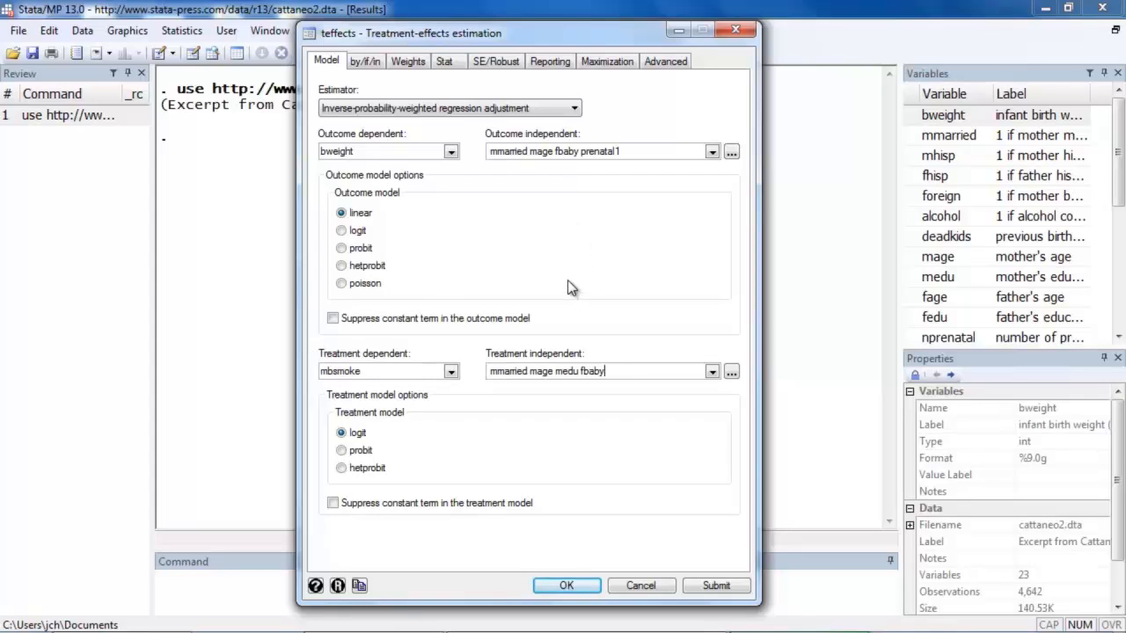
- Review the estimation's observation restrictions, weight type, standard error type and reporting options
left_click(362, 62)
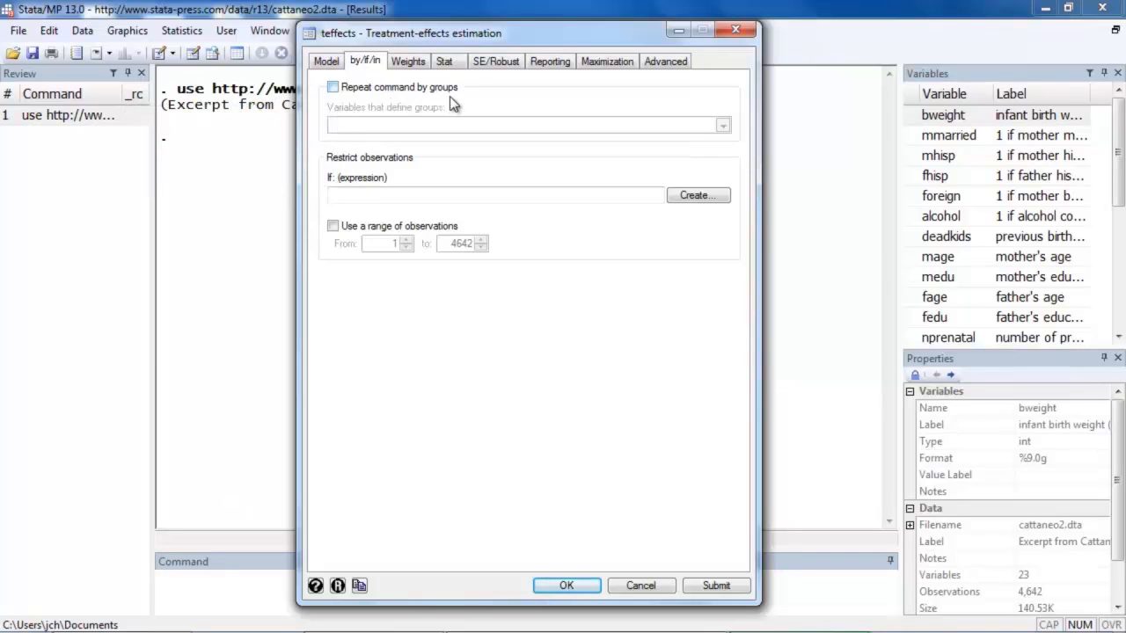
left_click(407, 64)
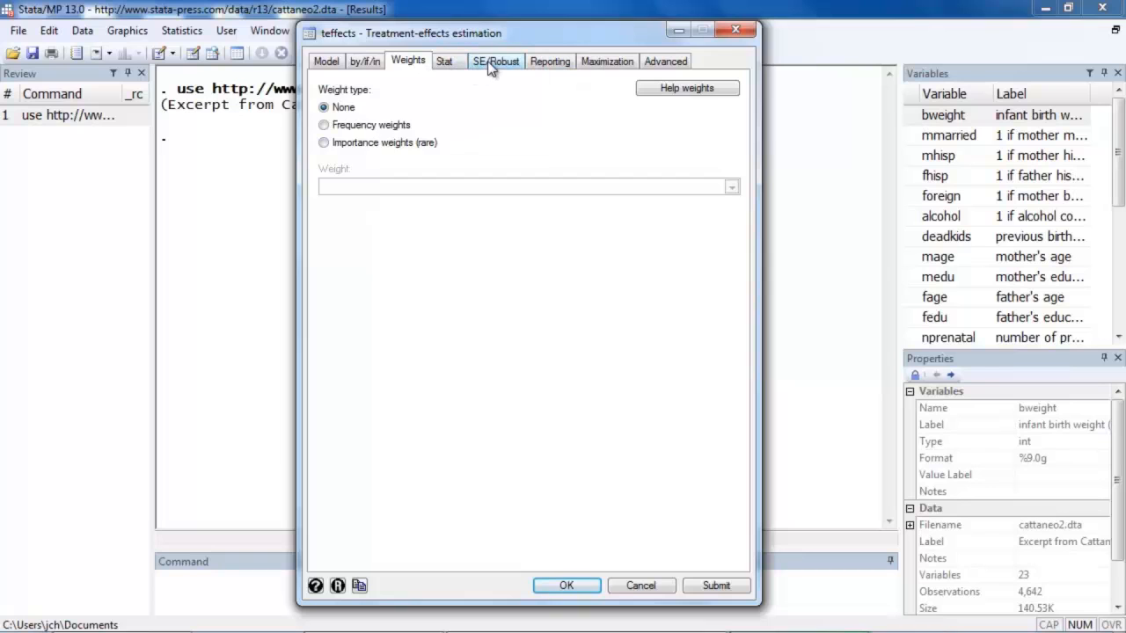
left_click(489, 64)
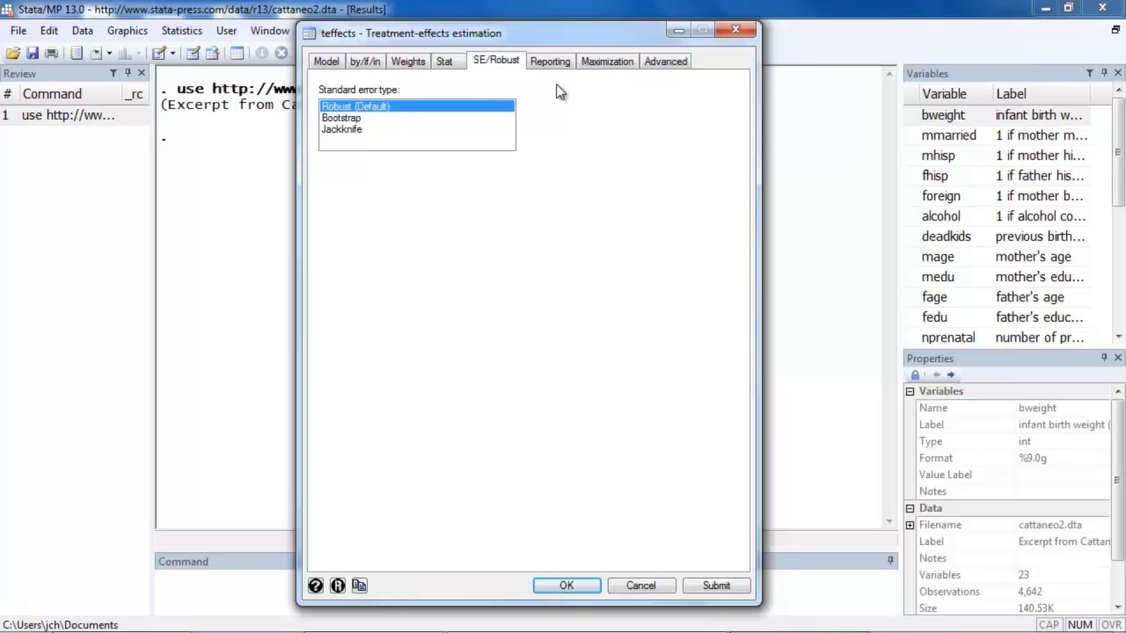
left_click(548, 62)
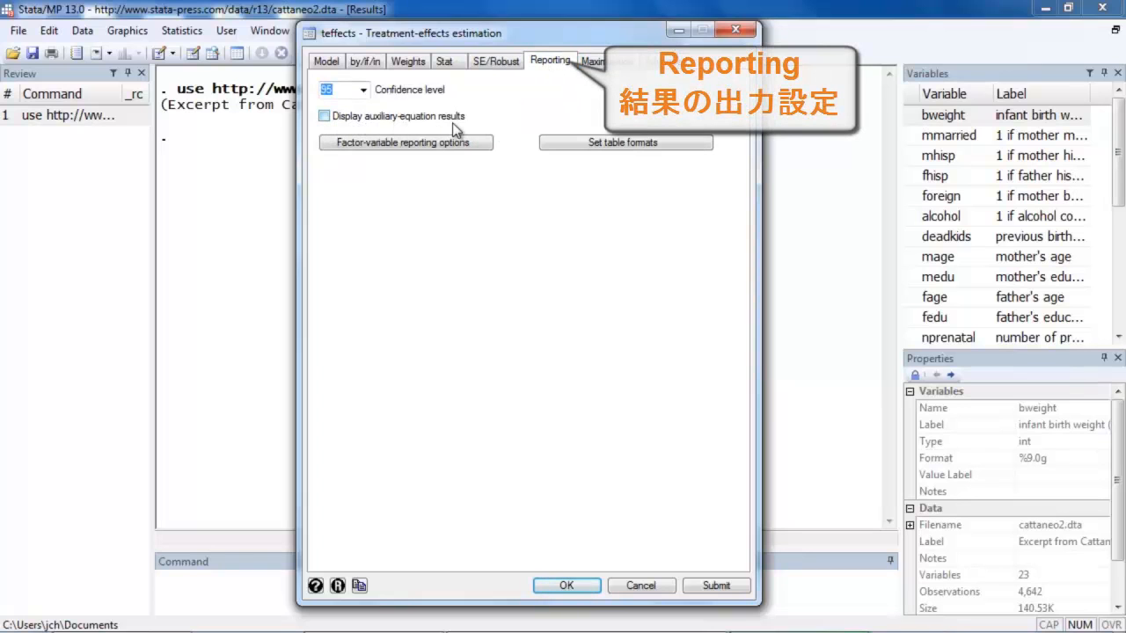
left_click(324, 117)
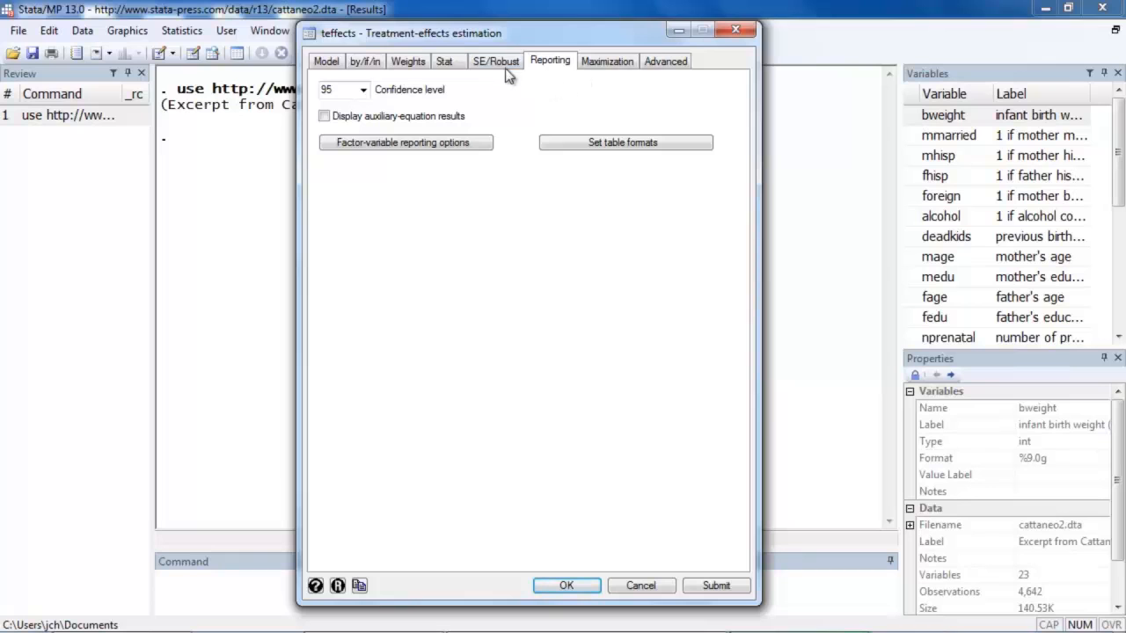
- Submit the estimation with potential-outcome means as the statistic, and move the dialog aside to uncover the results table
left_click(444, 63)
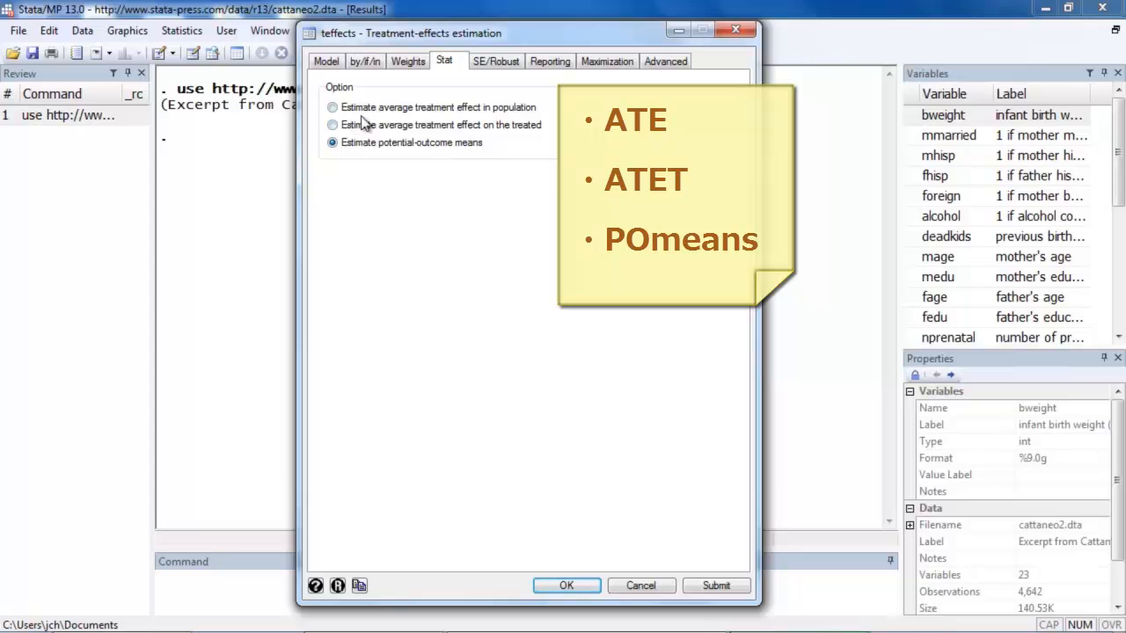
left_click(333, 108)
left_click(333, 126)
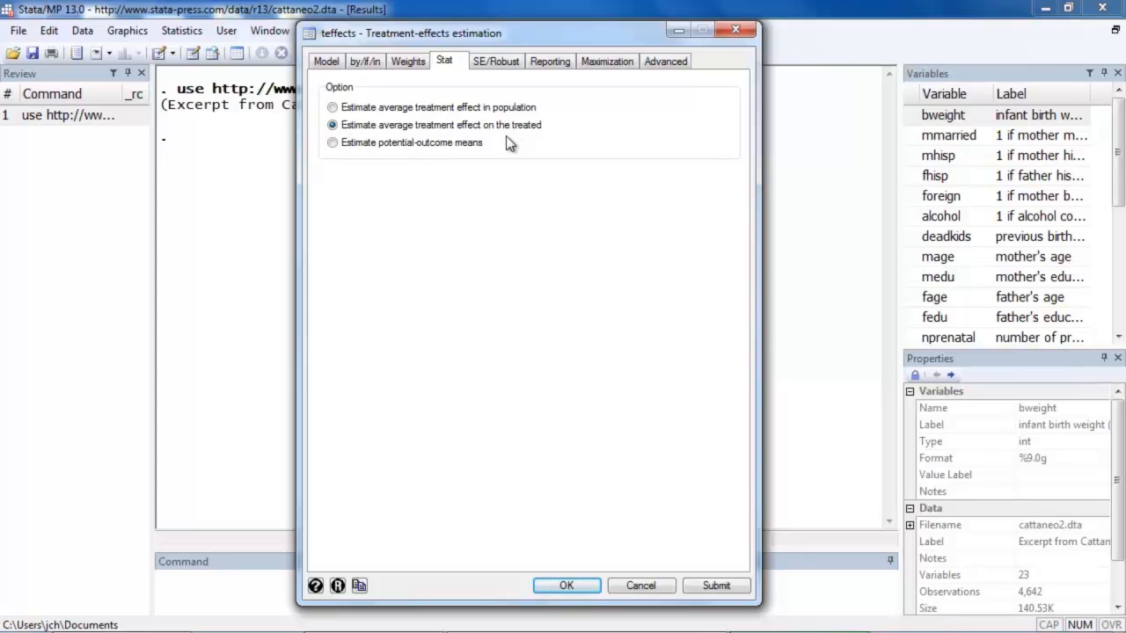
left_click(333, 144)
left_click(716, 585)
left_click_drag(360, 35, 958, 26)
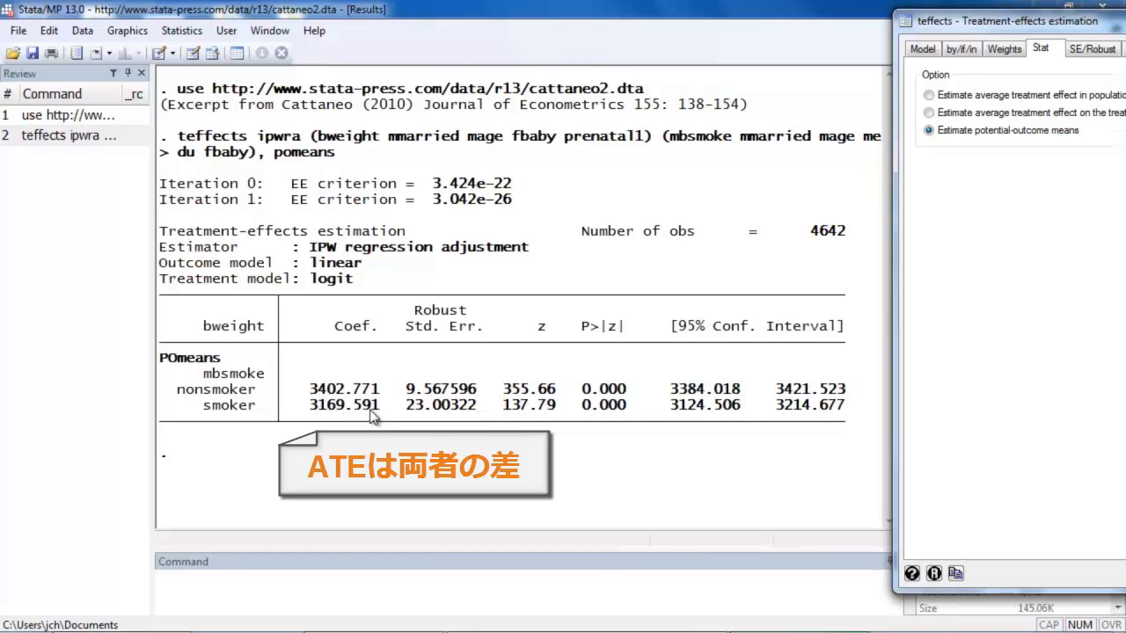
- Rerun the model to estimate the average treatment effect in the population, and uncover the new results table
left_click_drag(1001, 22, 758, 20)
left_click(702, 93)
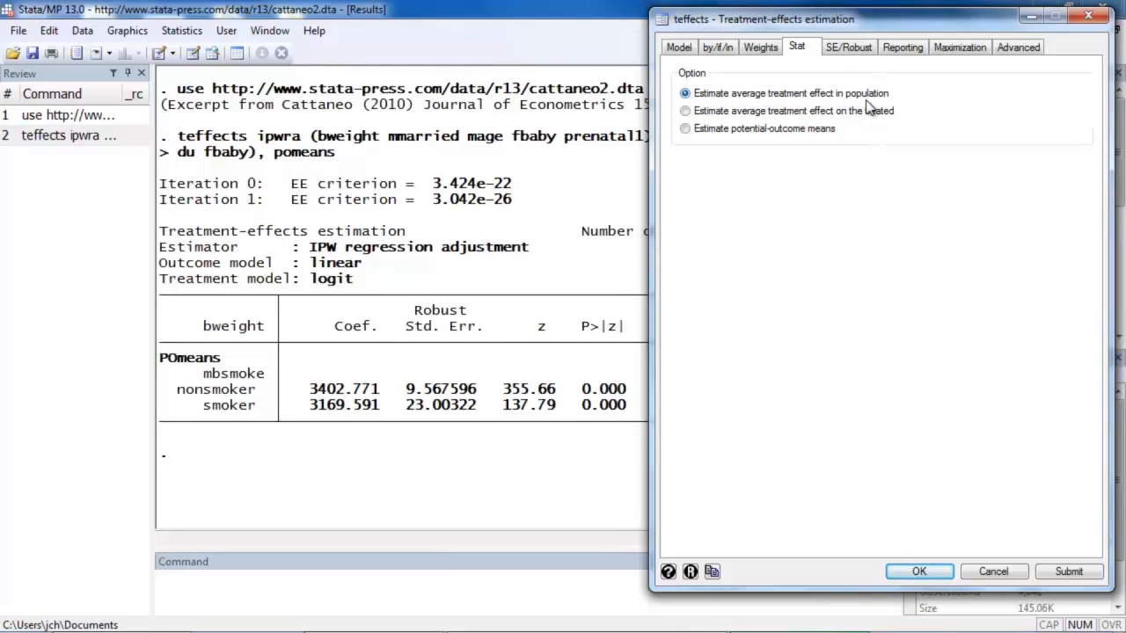
left_click(1058, 572)
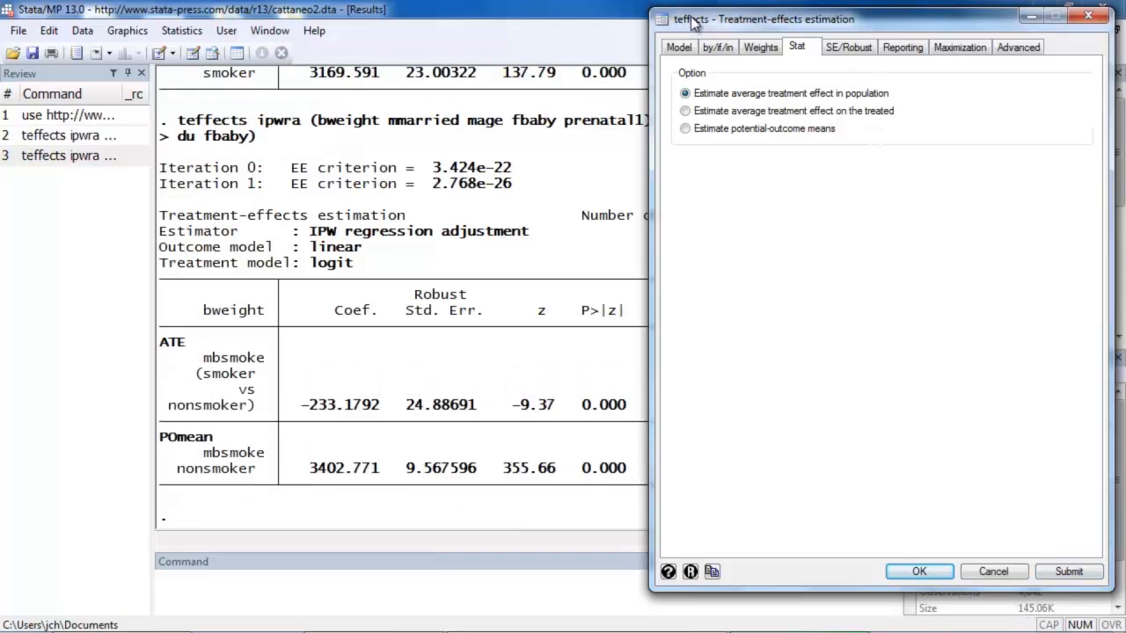
left_click_drag(694, 23, 922, 30)
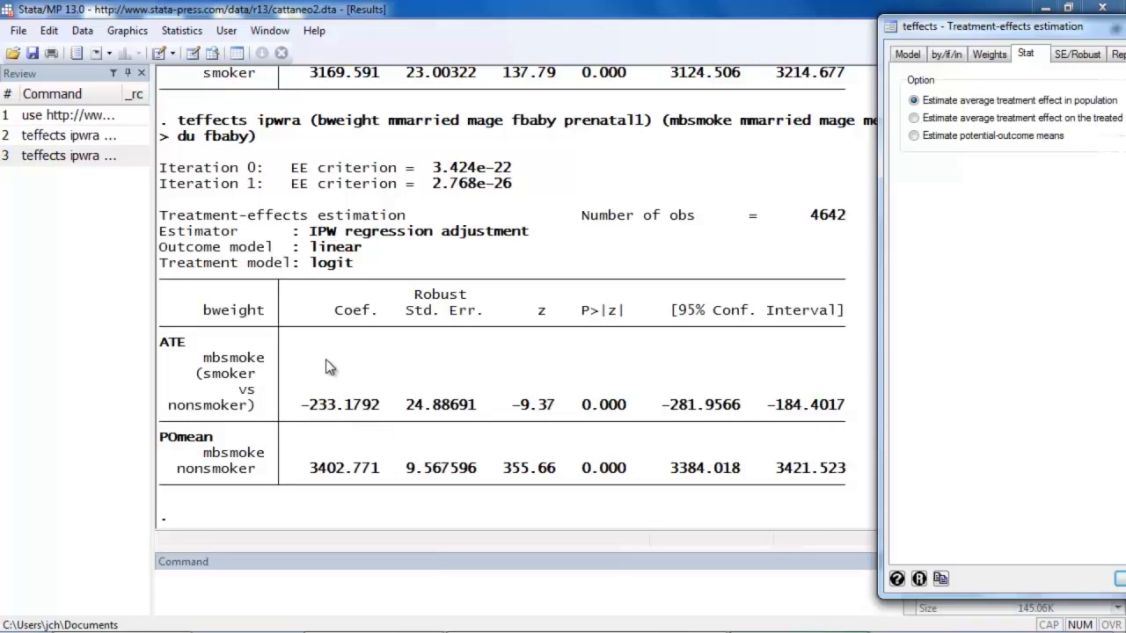
- Rerun the model to estimate the average treatment effect on the treated
left_click_drag(971, 28, 740, 30)
left_click(687, 117)
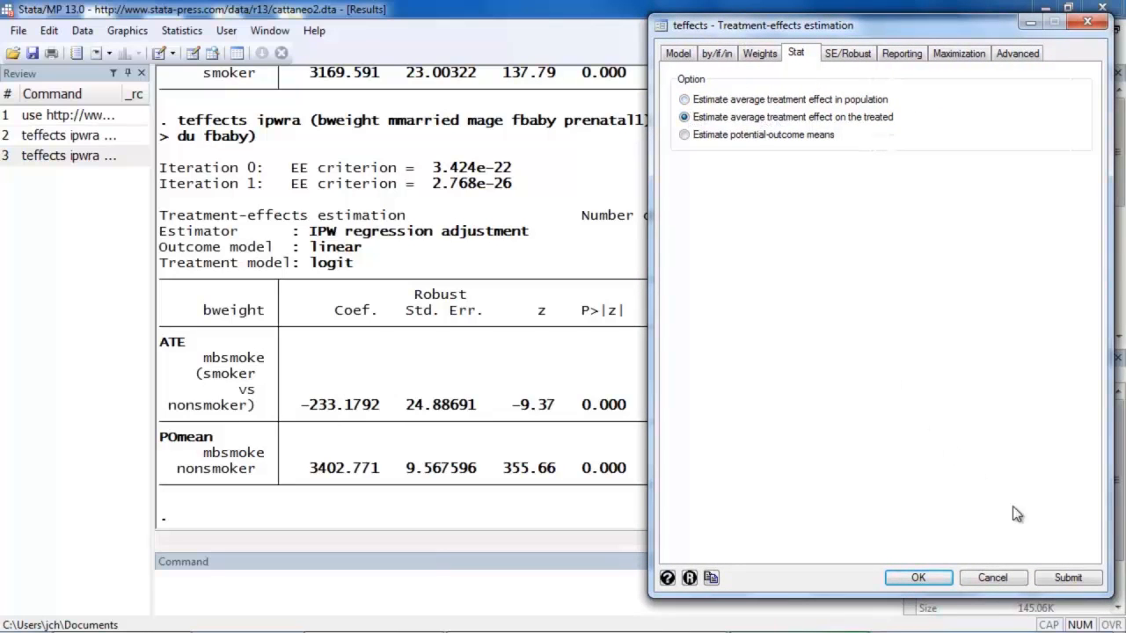
left_click(1064, 577)
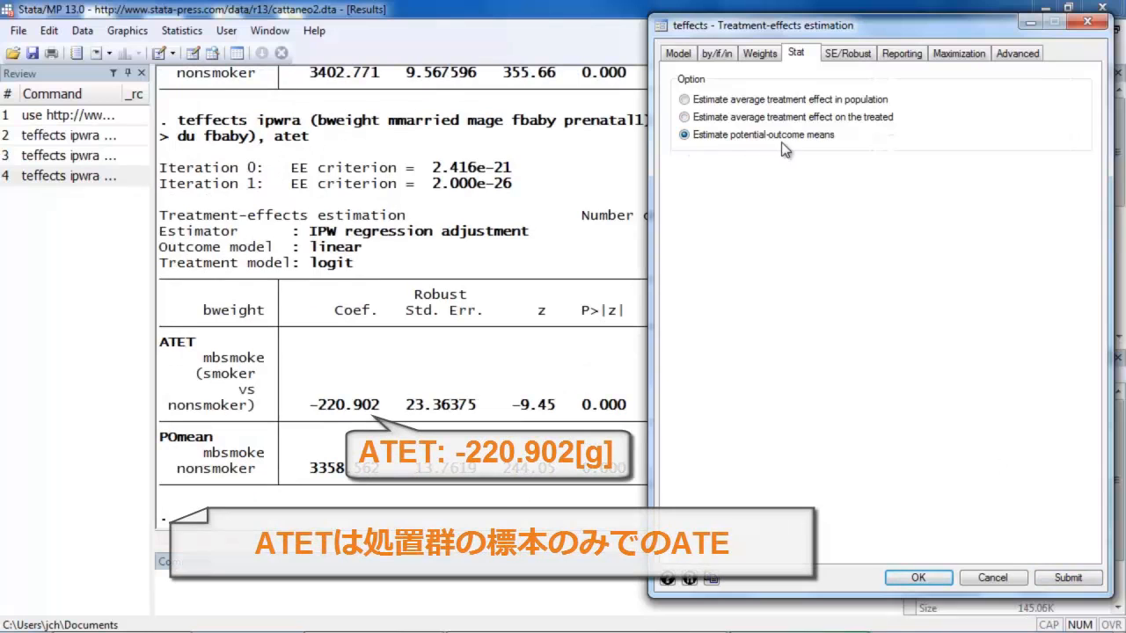
- Rerun the model for potential-outcome means with auxiliary-equation results displayed, and examine the OME0, OME1 and TME1 coefficients
left_click(903, 58)
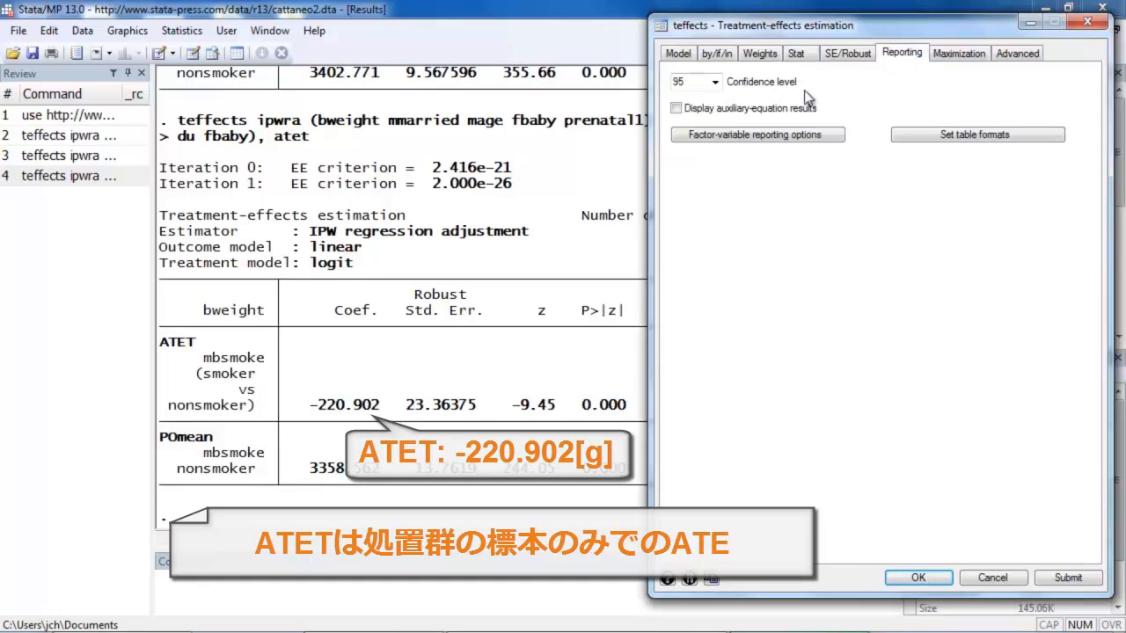
left_click(676, 109)
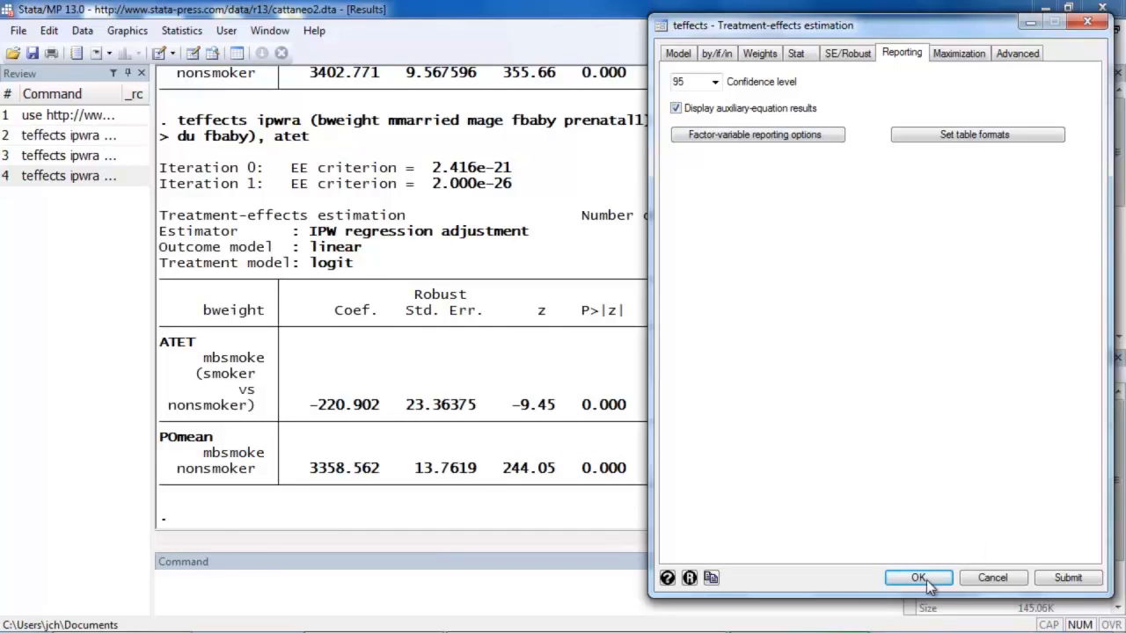
left_click(1060, 578)
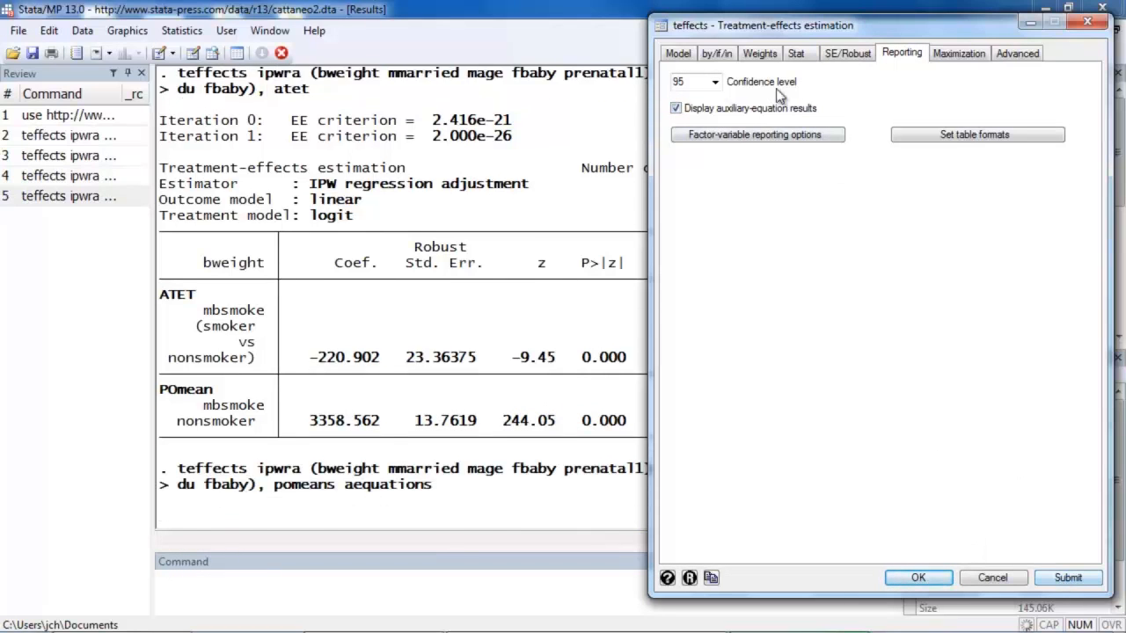
left_click_drag(714, 27, 962, 22)
left_click(367, 236)
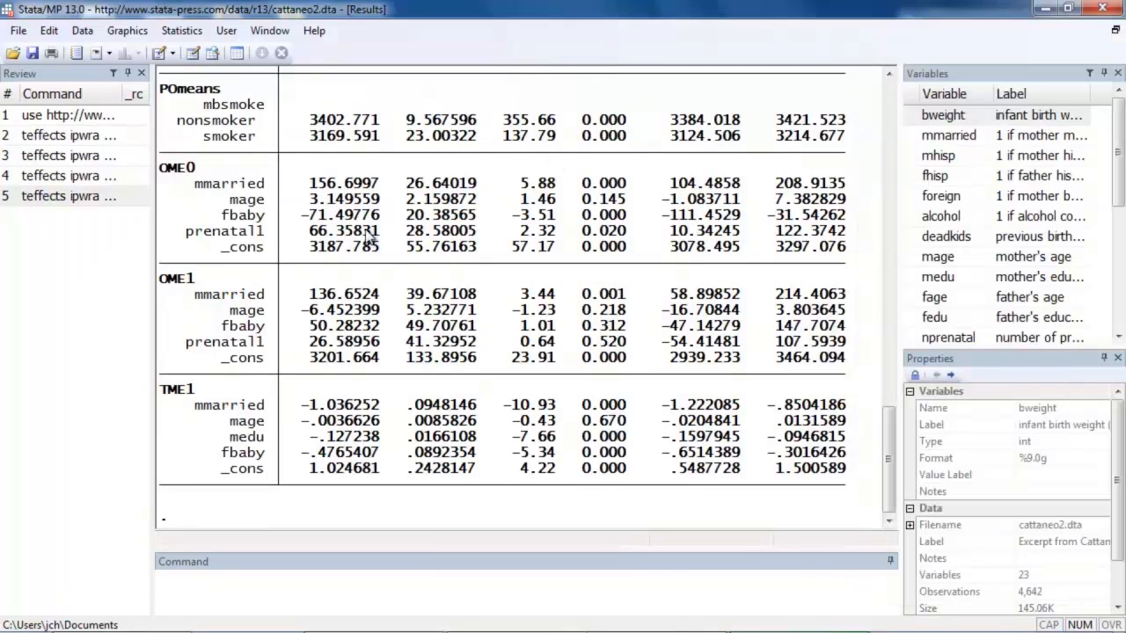
scroll(894, 453, "up", 1)
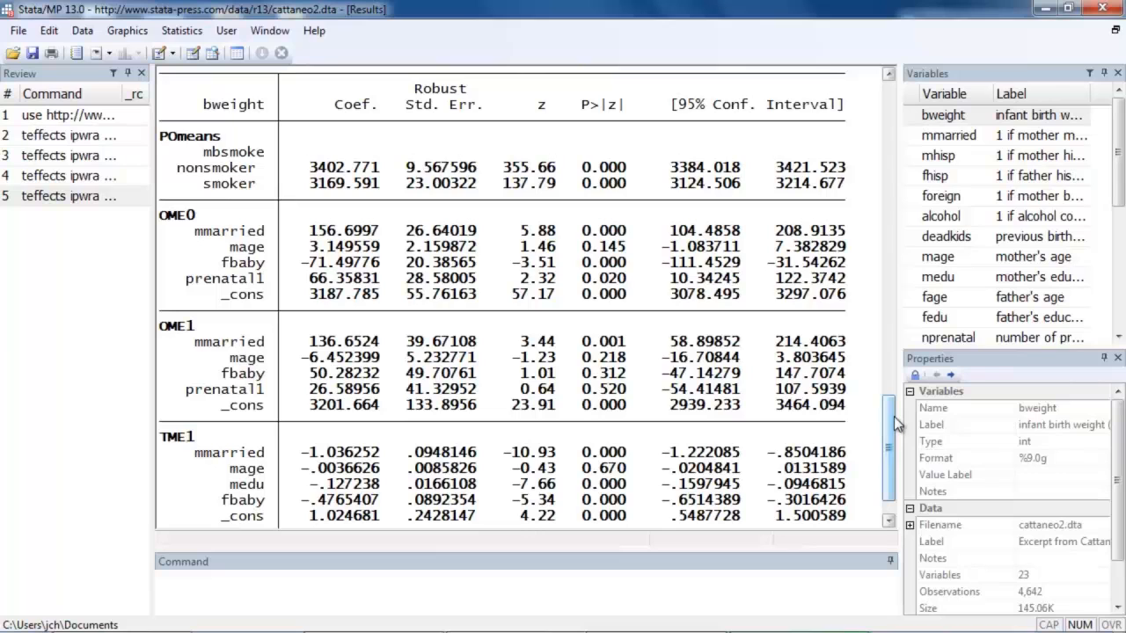
scroll(890, 411, "down", 1)
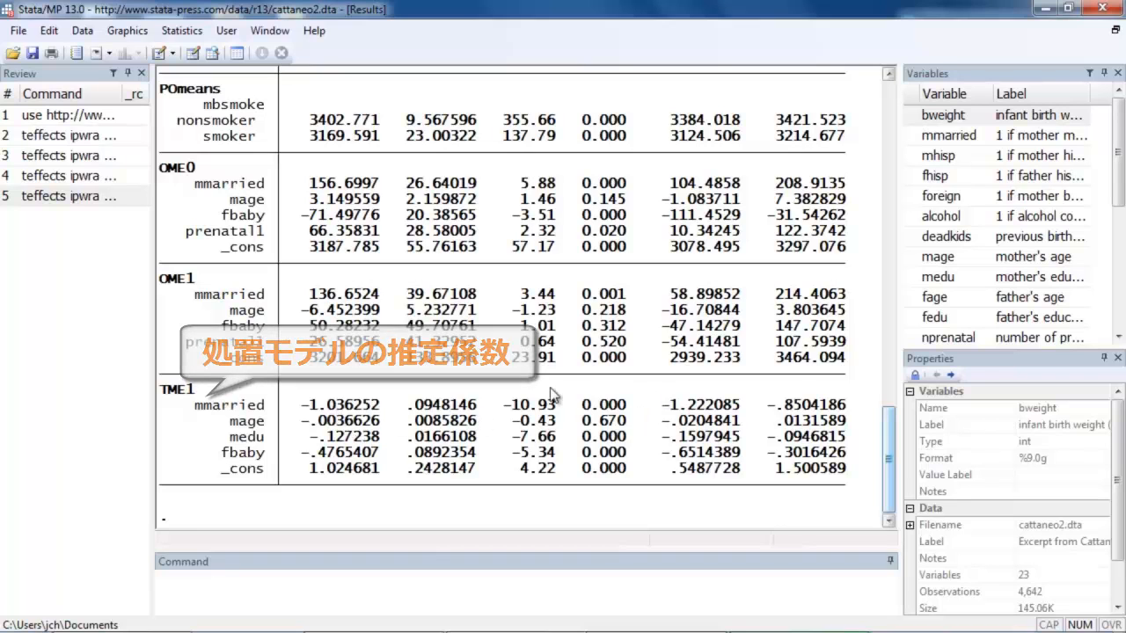
mouse_move(889, 475)
left_mouse_down()
mouse_move(893, 437)
mouse_move(890, 472)
left_mouse_up()
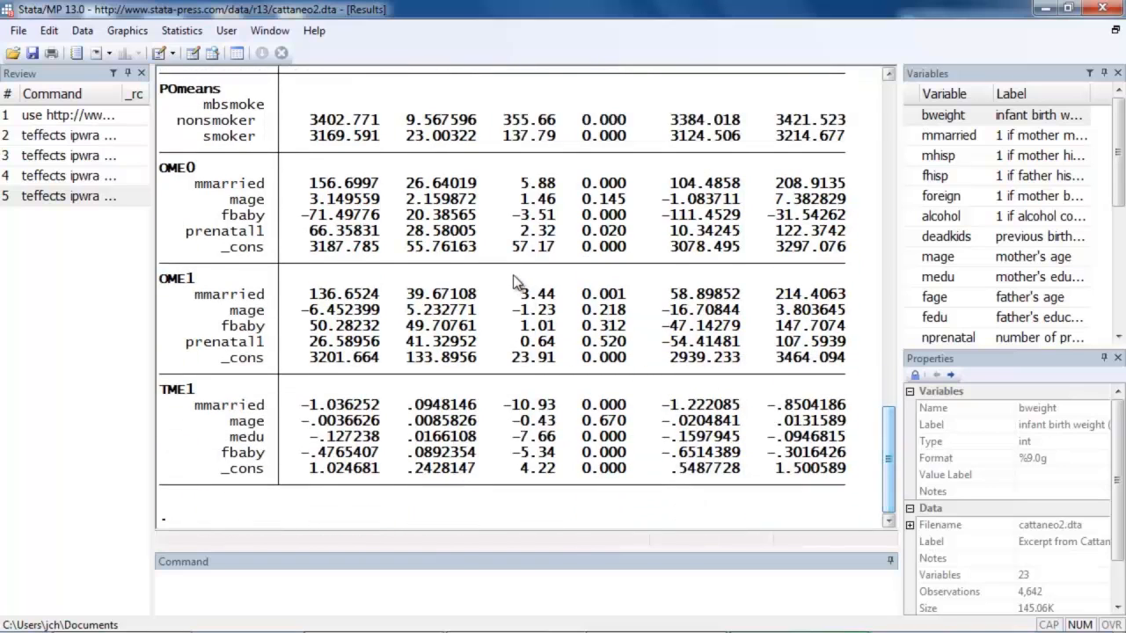